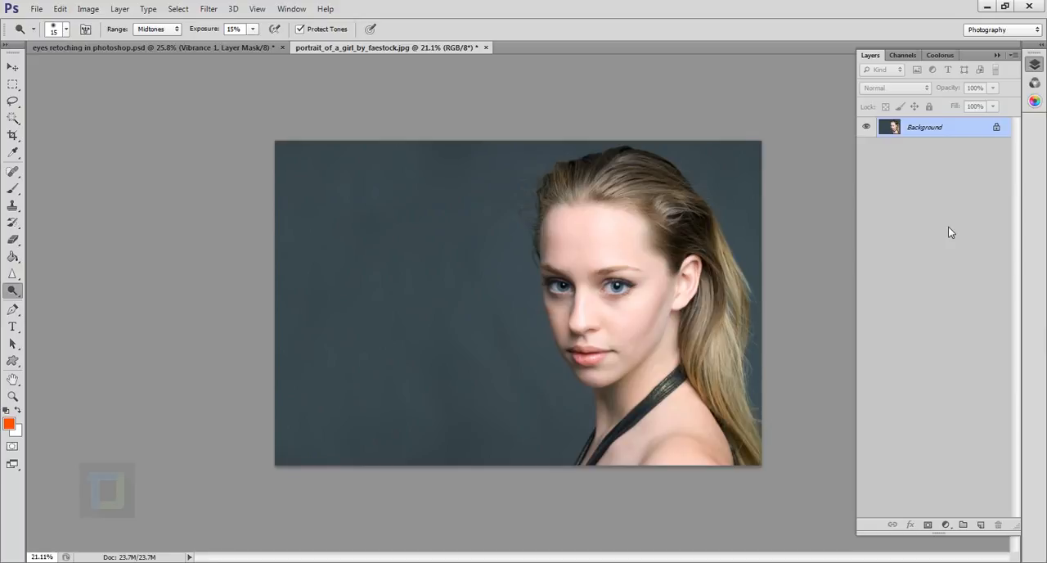
# Convert the locked Background into an editable layer and add a new empty layer above it.
pyautogui.doubleClick(967, 129)
pyautogui.press('Return')
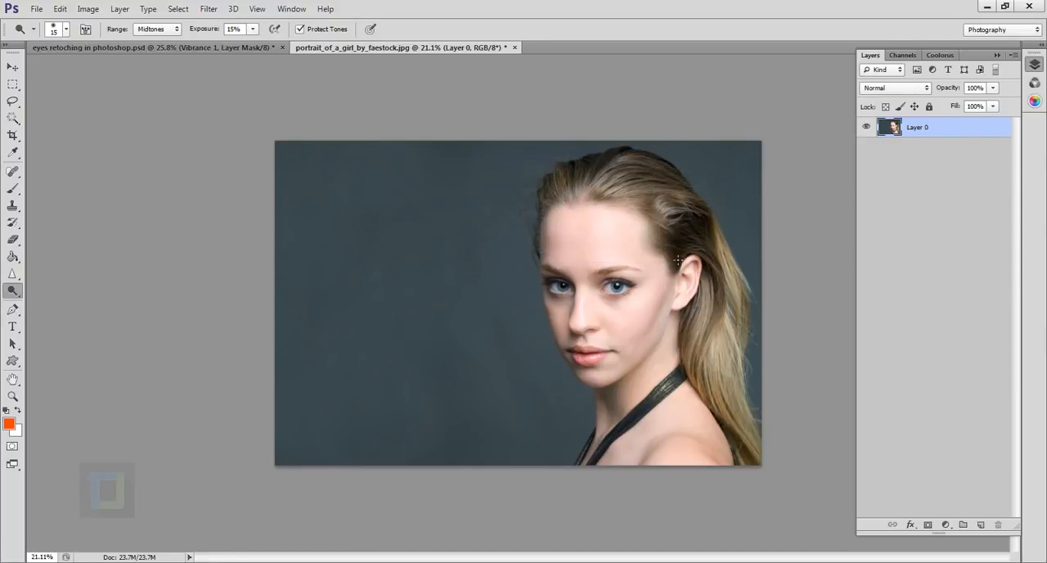
pyautogui.scroll(1, 835, 250)
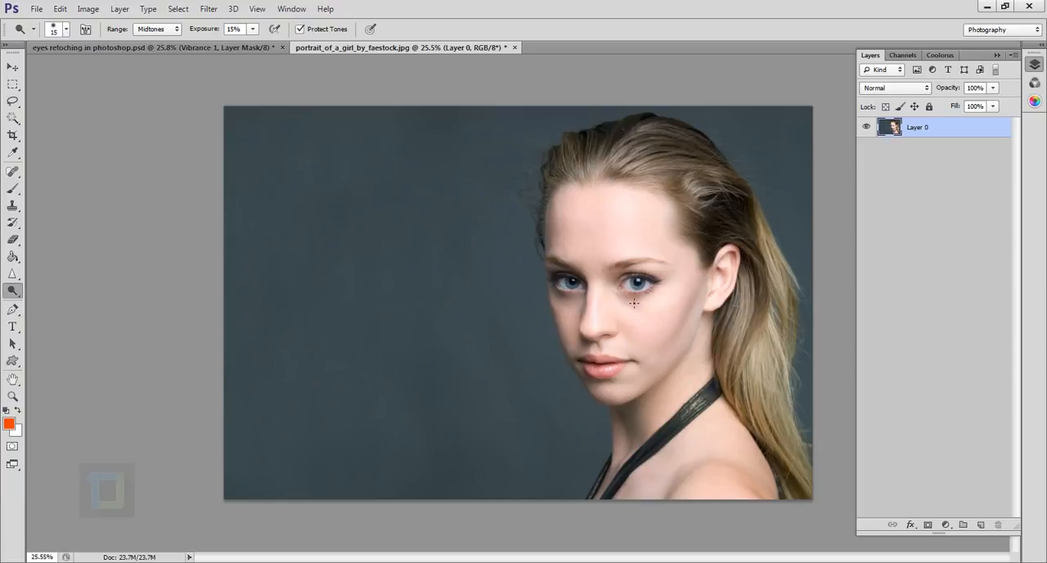
pyautogui.click(983, 525)
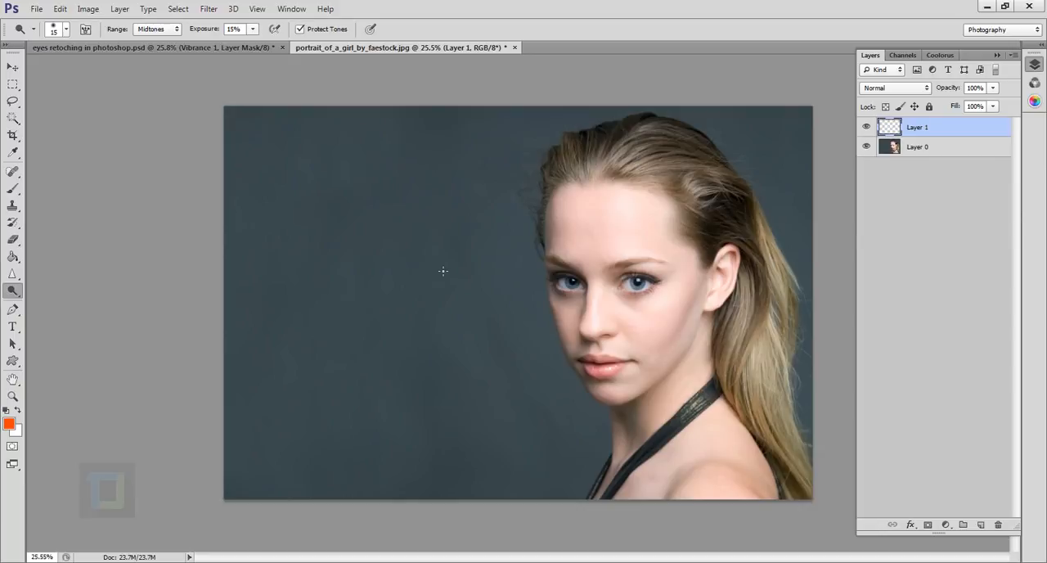
# Fill the new layer with 50% Gray in Normal mode at 100% opacity and set its blend mode to Soft Light.
pyautogui.hotkey('shift', 'BackSpace')
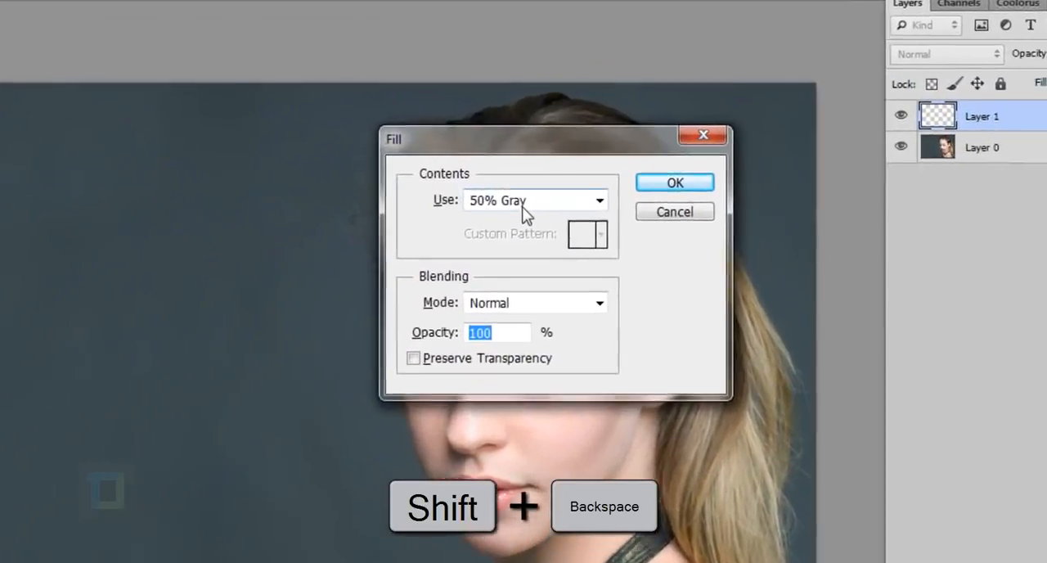
pyautogui.click(627, 180)
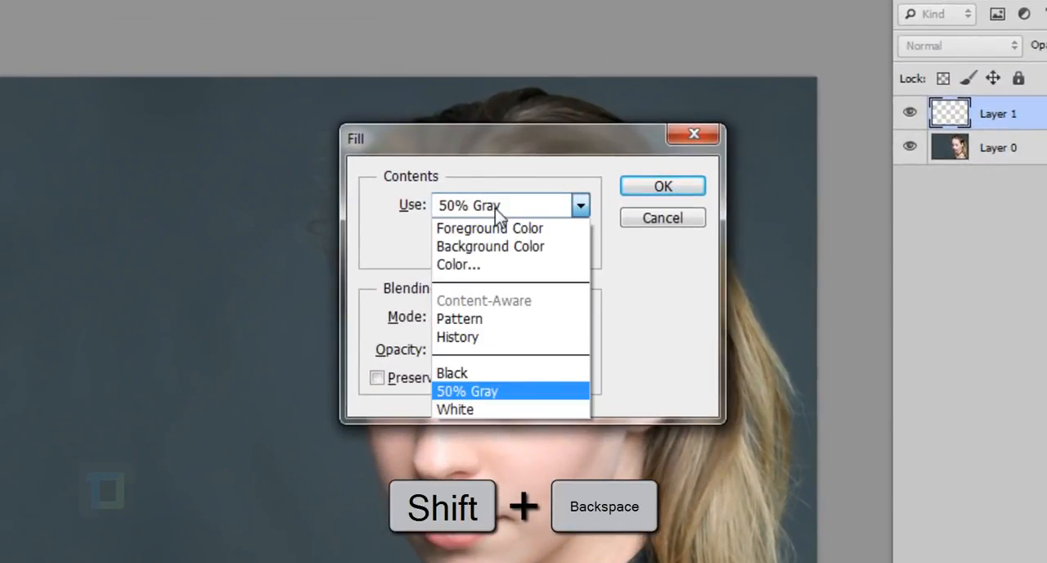
pyautogui.click(477, 394)
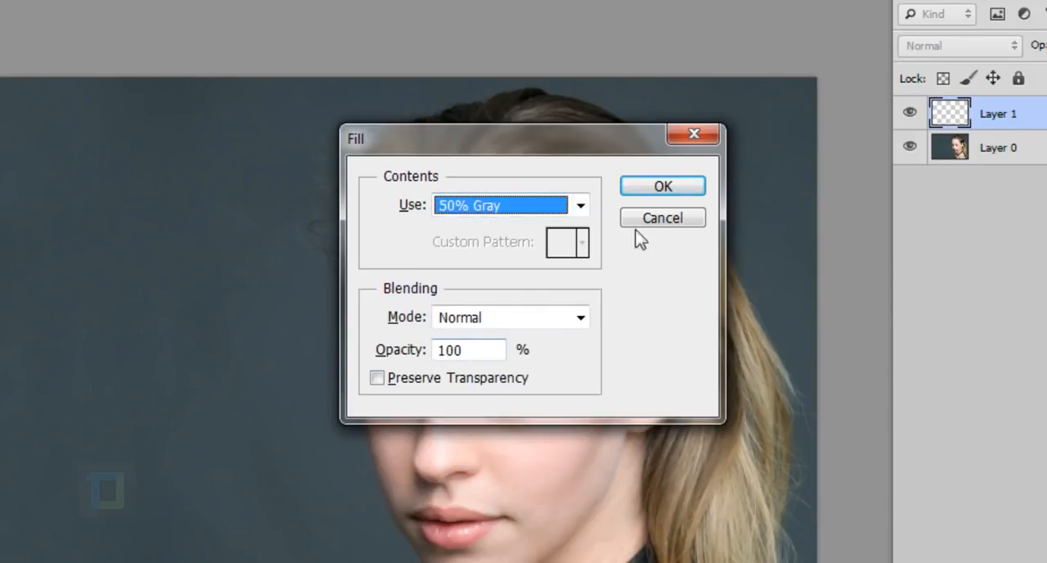
pyautogui.click(659, 190)
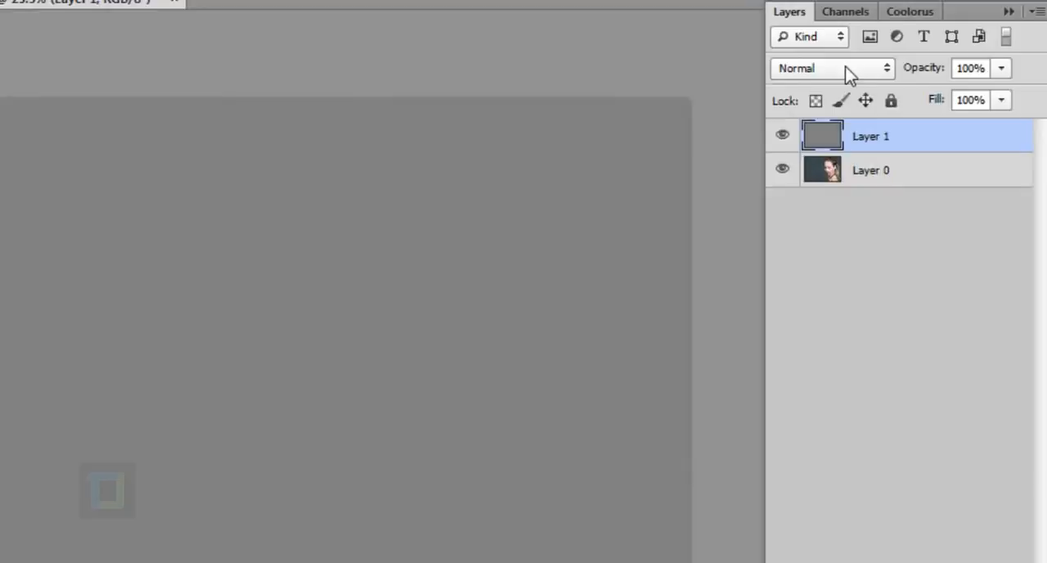
pyautogui.click(847, 71)
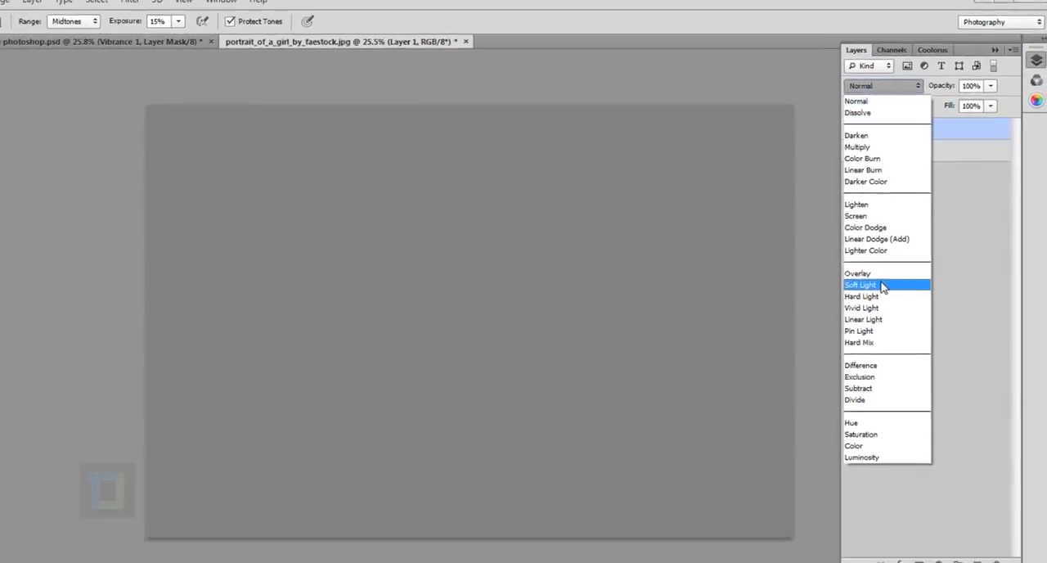
pyautogui.click(882, 286)
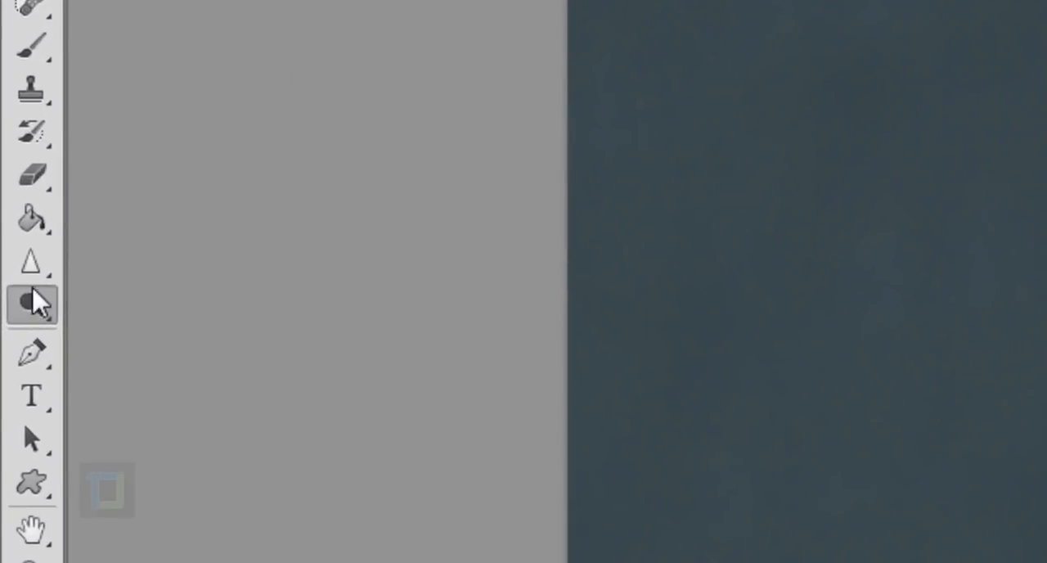
# Choose the Dodge Tool and set its range to Midtones.
pyautogui.rightClick(35, 298)
pyautogui.click(141, 295)
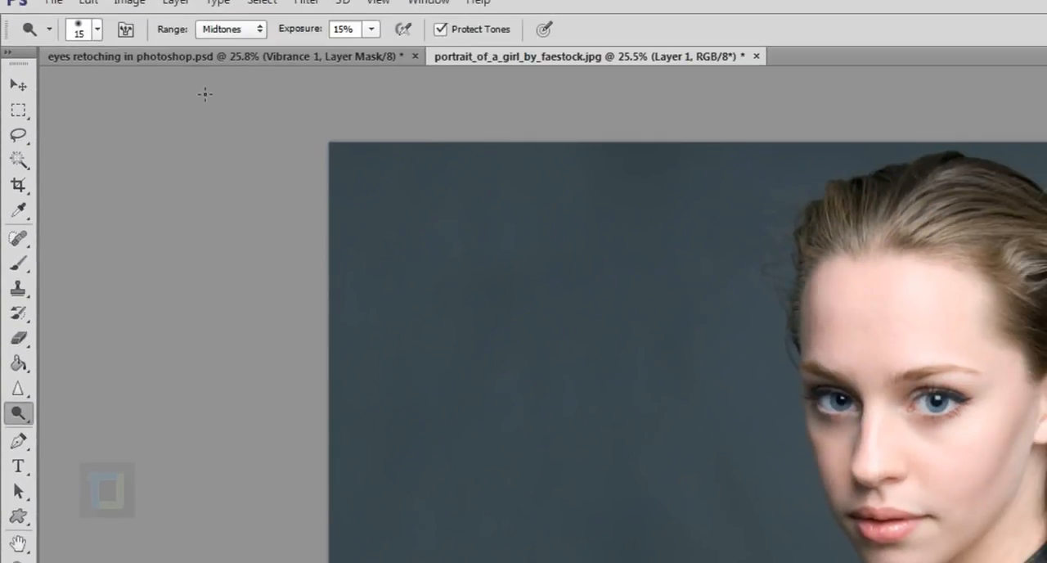
pyautogui.click(234, 32)
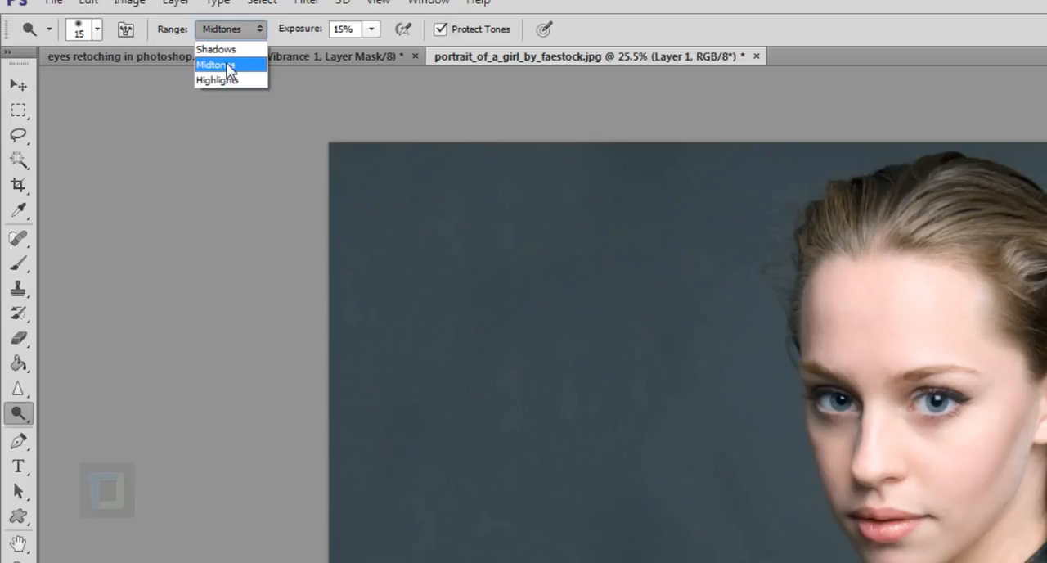
pyautogui.click(229, 70)
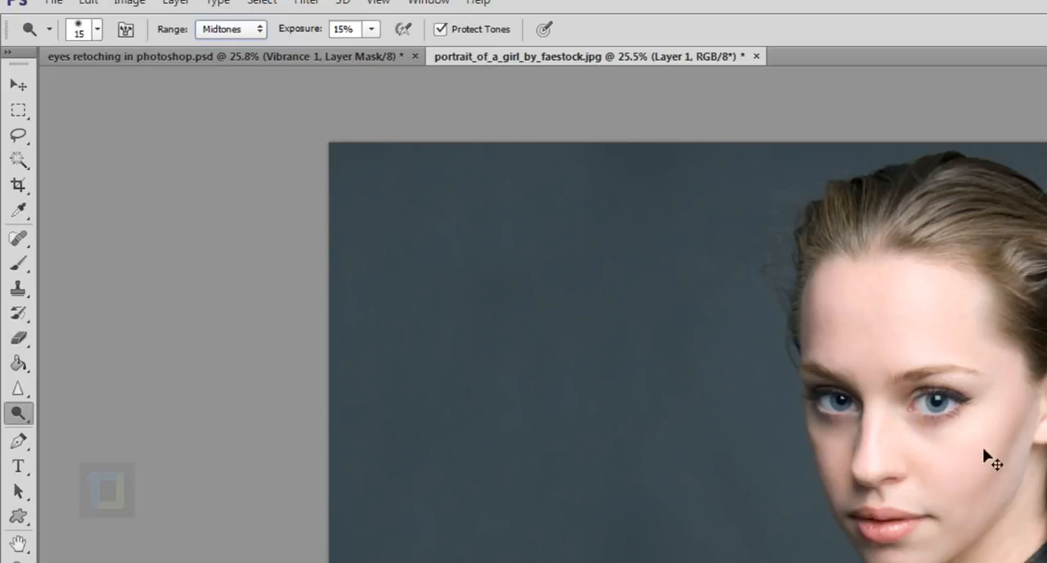
# Dodge the iris of the right-hand eye with a 20 px brush and compare the result with the gray layer hidden.
pyautogui.moveTo(889, 400); pyautogui.dragTo(1043, 480)
pyautogui.moveTo(985, 562); pyautogui.dragTo(540, 280)
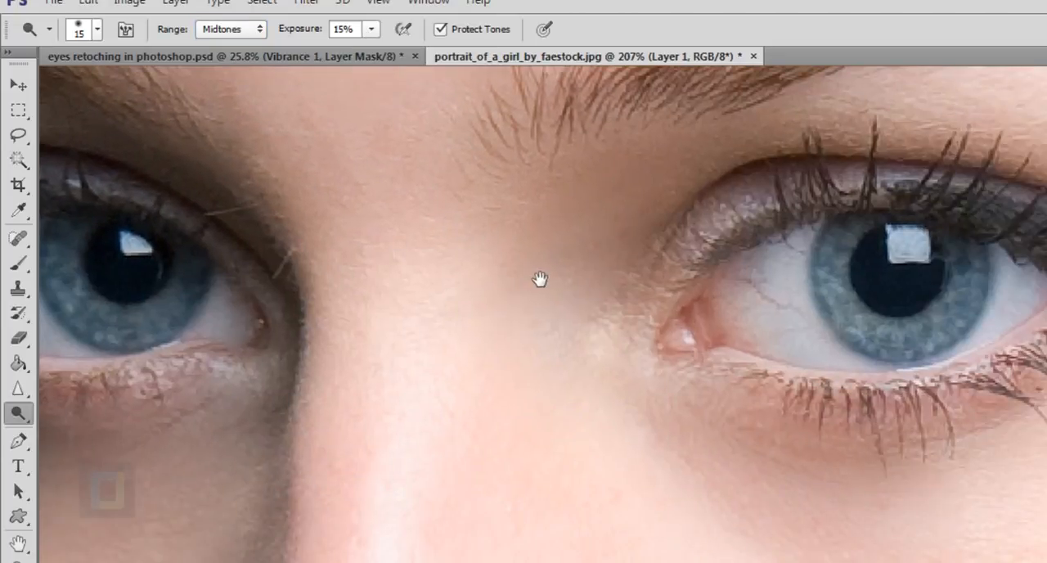
pyautogui.moveTo(748, 337); pyautogui.dragTo(711, 350)
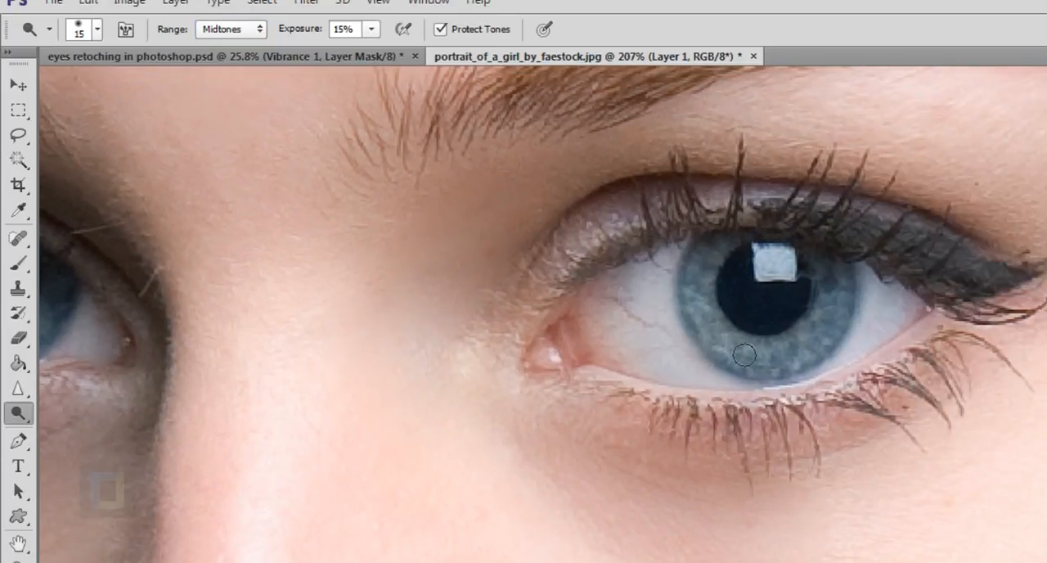
pyautogui.press(']')
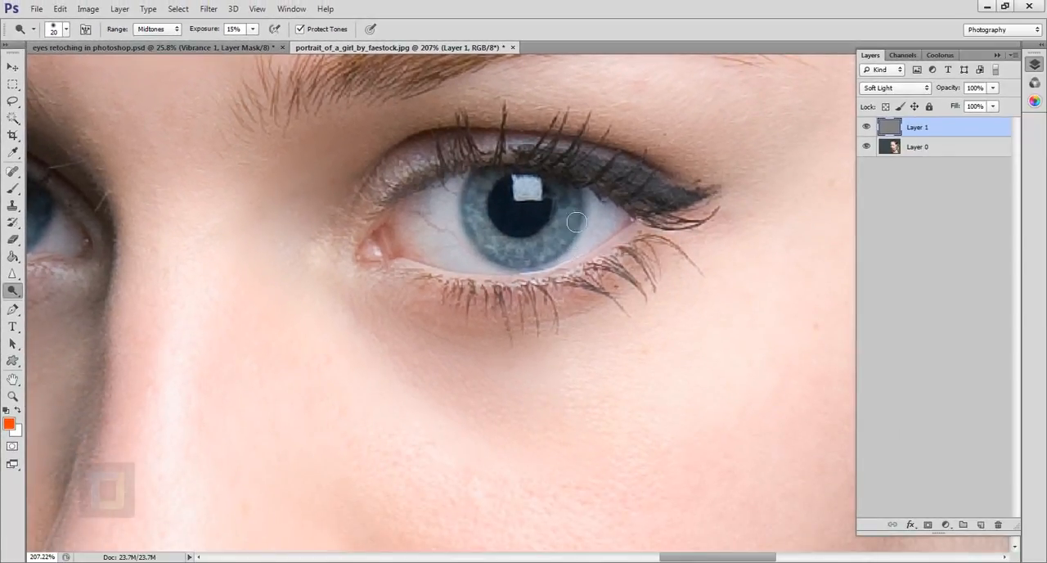
pyautogui.moveTo(570, 243)
pyautogui.mouseDown()
pyautogui.moveTo(533, 259)
pyautogui.moveTo(503, 247)
pyautogui.moveTo(486, 211)
pyautogui.moveTo(486, 222)
pyautogui.moveTo(496, 189)
pyautogui.moveTo(491, 224)
pyautogui.moveTo(517, 252)
pyautogui.moveTo(511, 246)
pyautogui.moveTo(549, 259)
pyautogui.moveTo(574, 224)
pyautogui.moveTo(575, 237)
pyautogui.moveTo(577, 214)
pyautogui.moveTo(556, 252)
pyautogui.moveTo(506, 250)
pyautogui.moveTo(494, 240)
pyautogui.moveTo(489, 188)
pyautogui.moveTo(493, 235)
pyautogui.moveTo(512, 253)
pyautogui.moveTo(545, 261)
pyautogui.moveTo(572, 228)
pyautogui.moveTo(569, 242)
pyautogui.moveTo(582, 197)
pyautogui.moveTo(576, 235)
pyautogui.mouseUp()
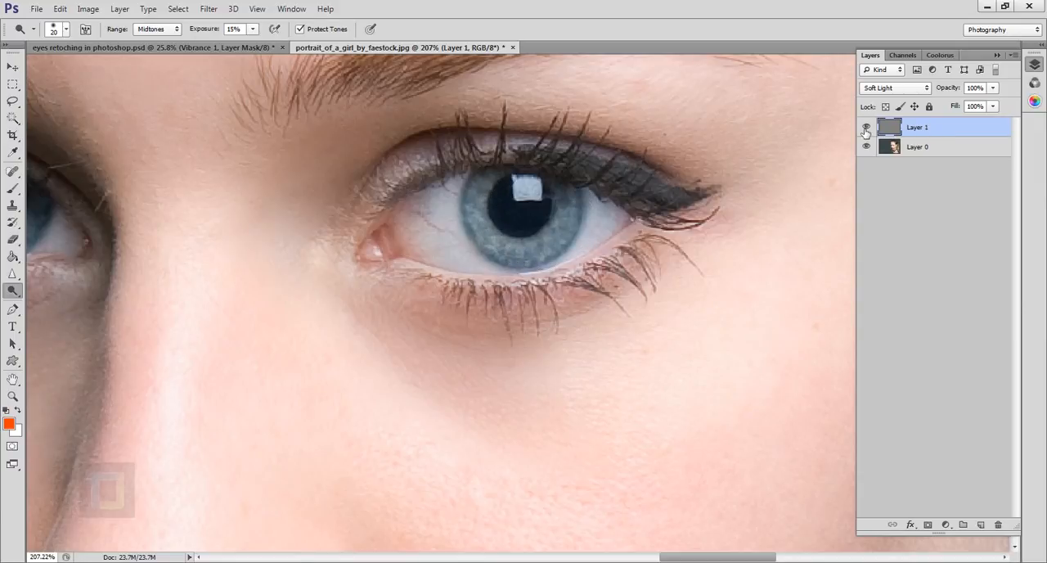
pyautogui.click(868, 129)
pyautogui.click(868, 129)
# Burn along the outer rim of the right-hand iris with the range set to Shadows and an 8 px brush.
pyautogui.press('[')
pyautogui.press('[')
pyautogui.scroll(4, 475, 191)
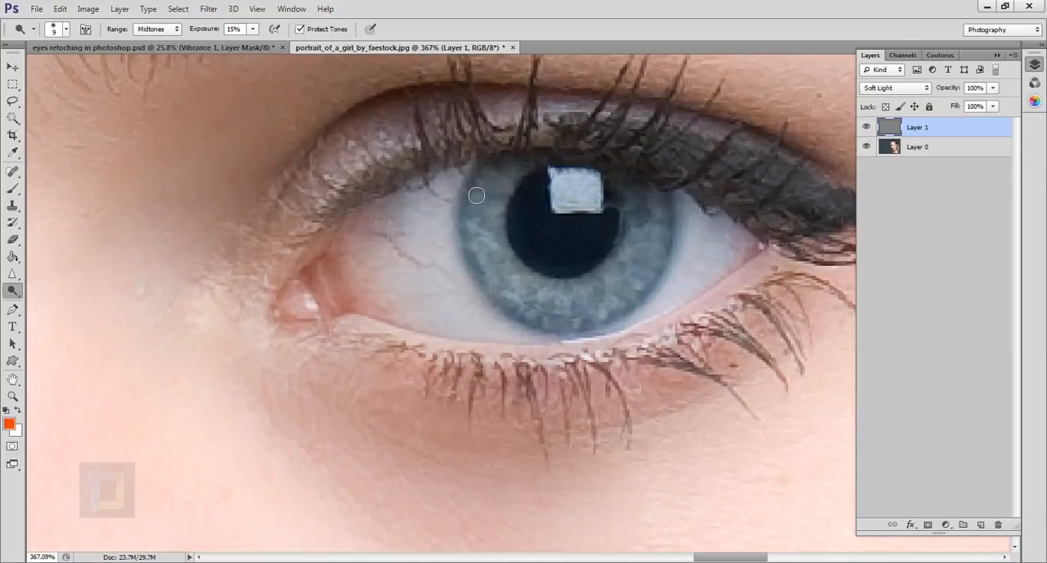
pyautogui.click(155, 29)
pyautogui.click(163, 43)
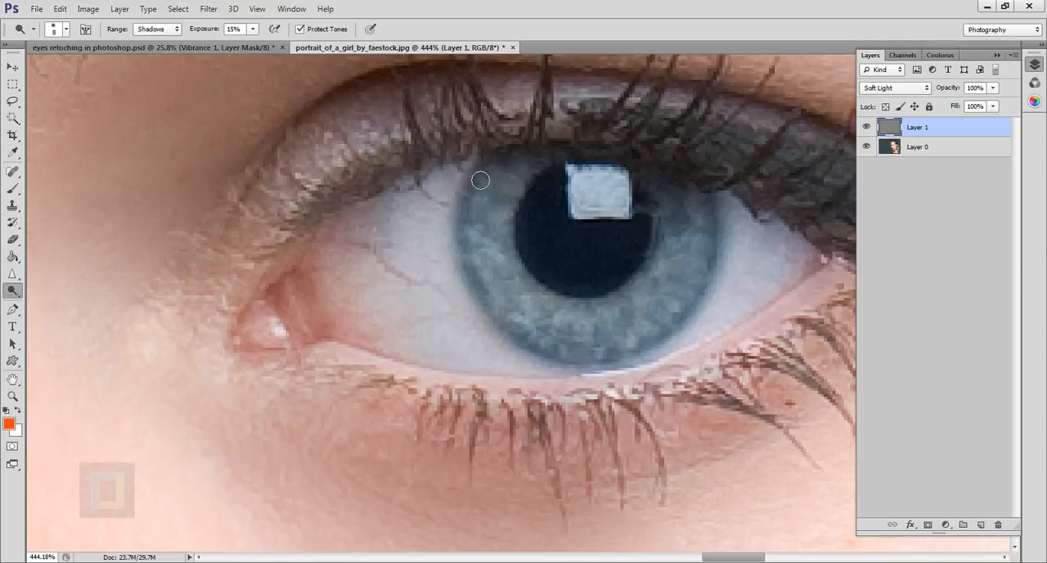
pyautogui.press('alt')
pyautogui.rightClick(11, 293)
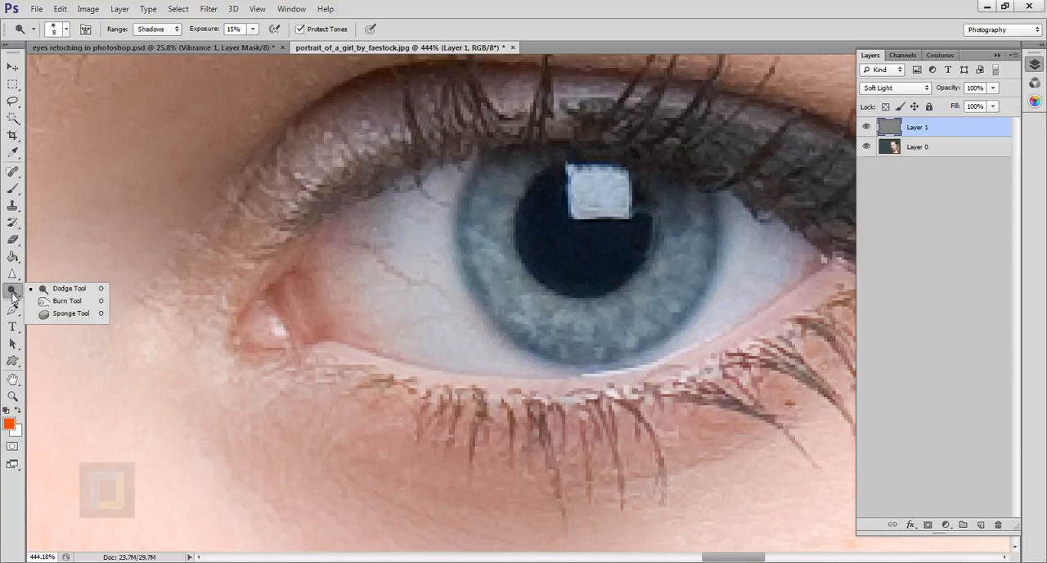
pyautogui.click(495, 182)
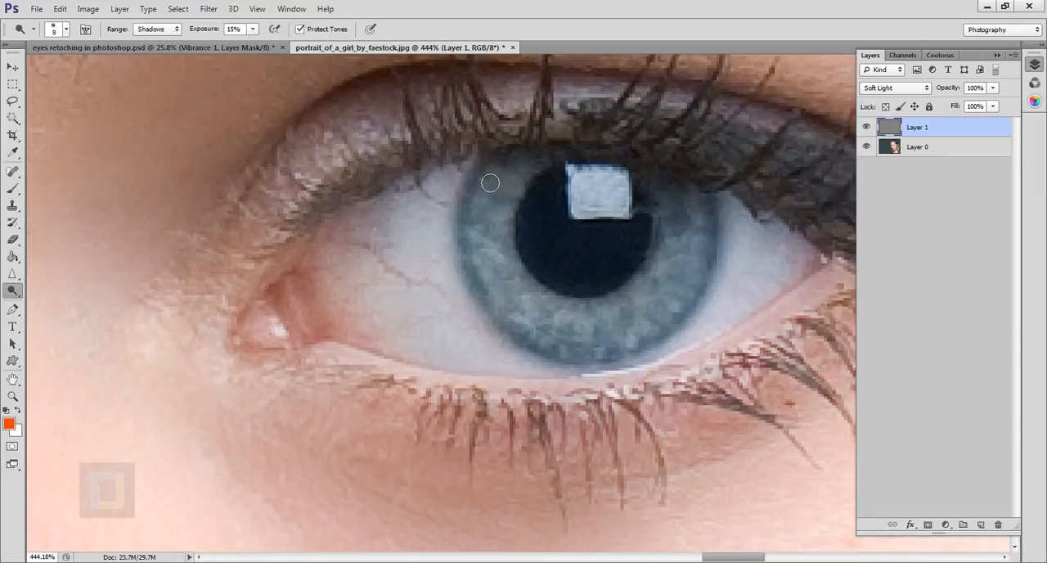
pyautogui.moveTo(492, 180)
pyautogui.mouseDown()
pyautogui.moveTo(472, 236)
pyautogui.moveTo(501, 308)
pyautogui.moveTo(488, 297)
pyautogui.moveTo(542, 349)
pyautogui.mouseUp()
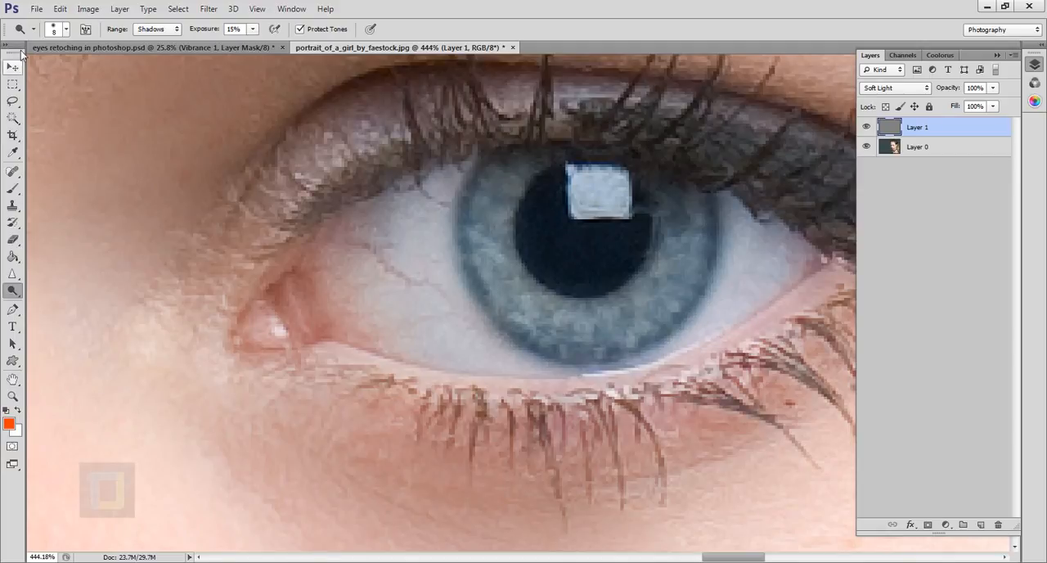
# Set the dodge range to Highlights and brighten the right-hand iris with a 20 px brush.
pyautogui.click(173, 30)
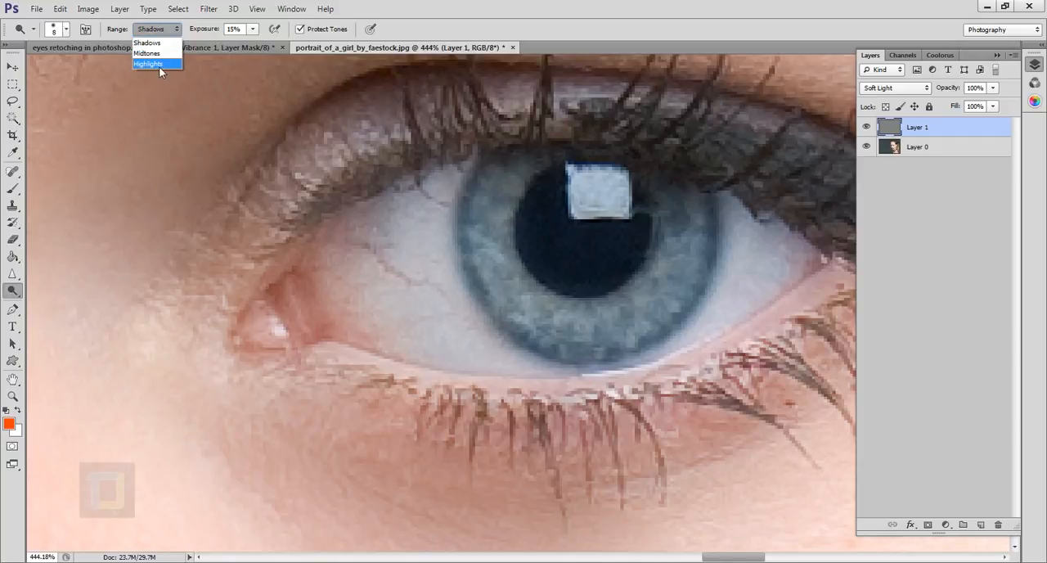
pyautogui.click(159, 64)
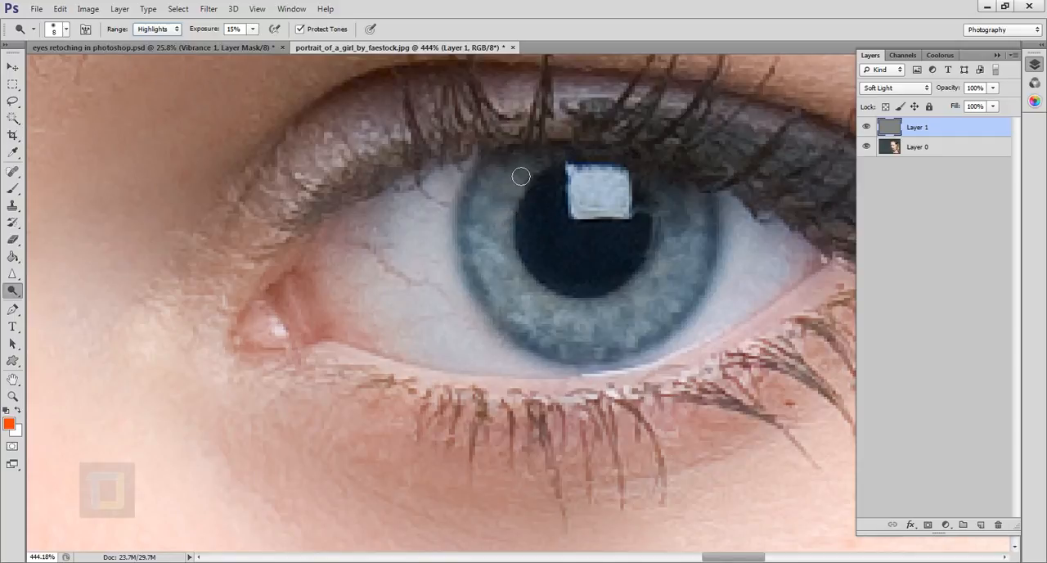
pyautogui.press(']')
pyautogui.press(']')
pyautogui.press(']')
pyautogui.press(']')
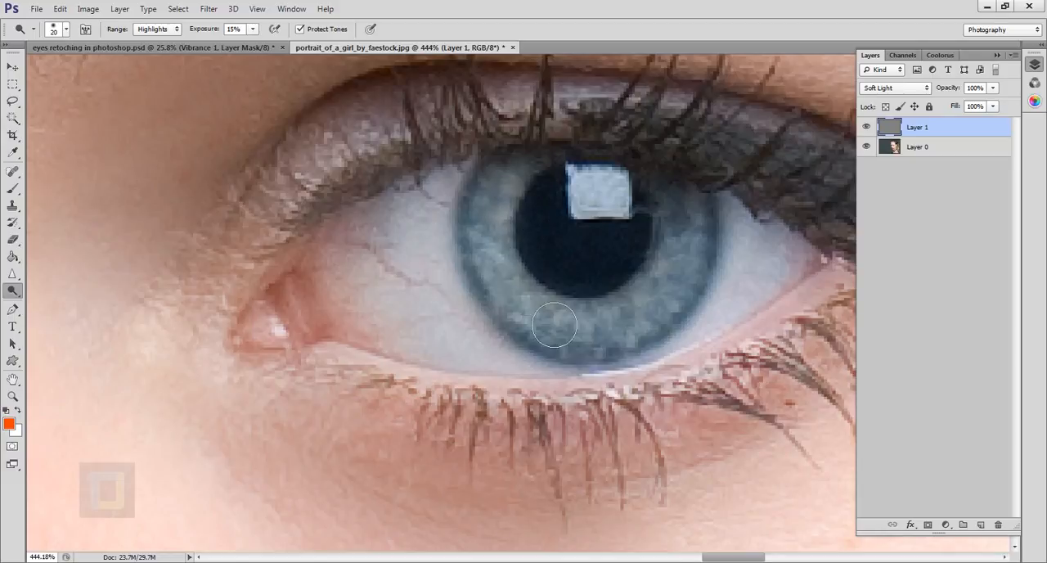
# Examine the retouched eyes at several magnifications, from the full portrait to a close view of both eyes.
pyautogui.scroll(-5, 714, 291)
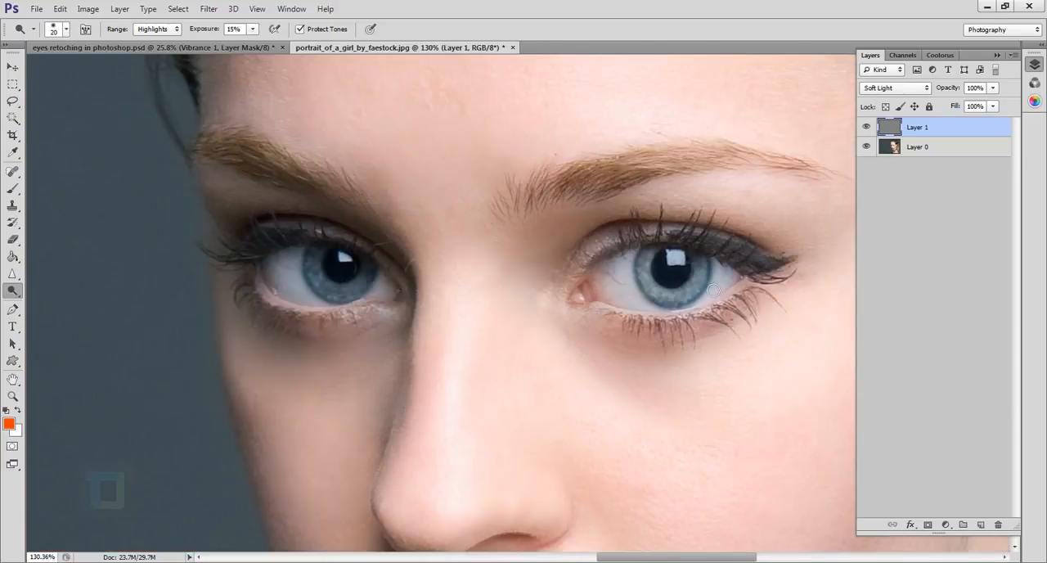
pyautogui.scroll(-3, 713, 290)
pyautogui.scroll(3, 707, 277)
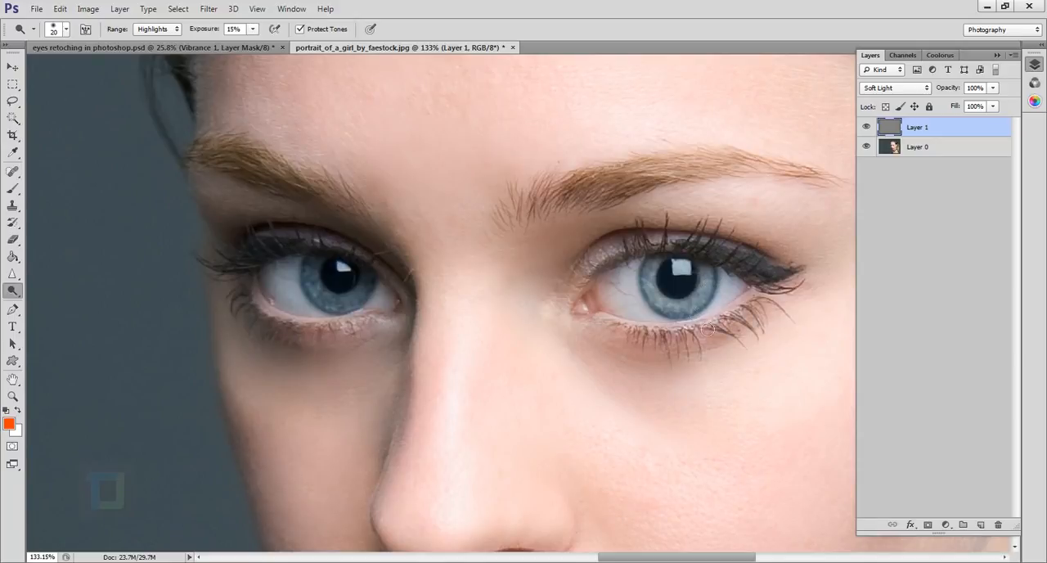
pyautogui.scroll(-8, 729, 331)
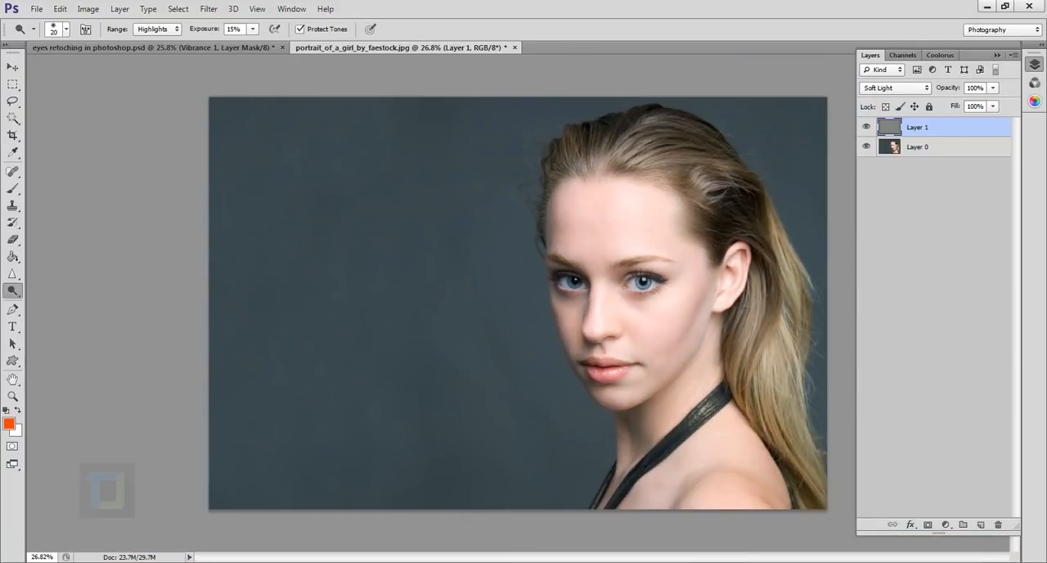
pyautogui.scroll(5, 602, 296)
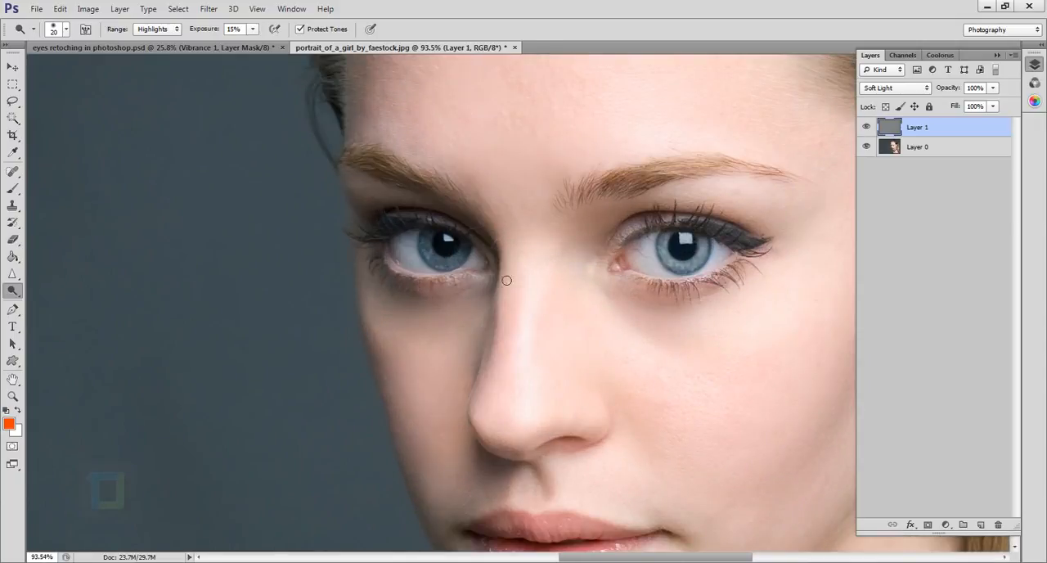
pyautogui.scroll(-4, 507, 280)
pyautogui.scroll(3, 573, 276)
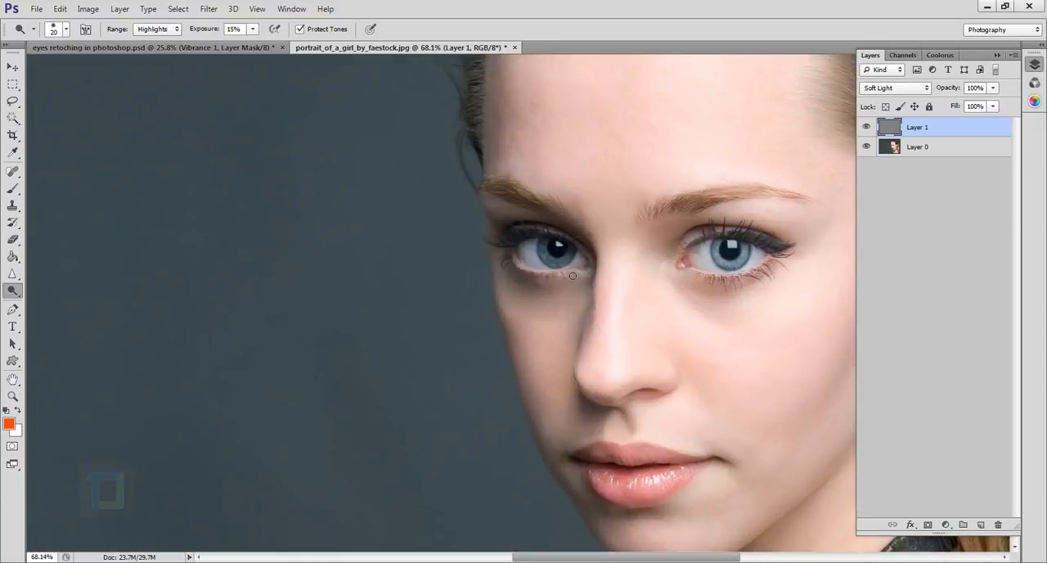
pyautogui.scroll(3, 573, 276)
pyautogui.moveTo(666, 280); pyautogui.dragTo(461, 281)
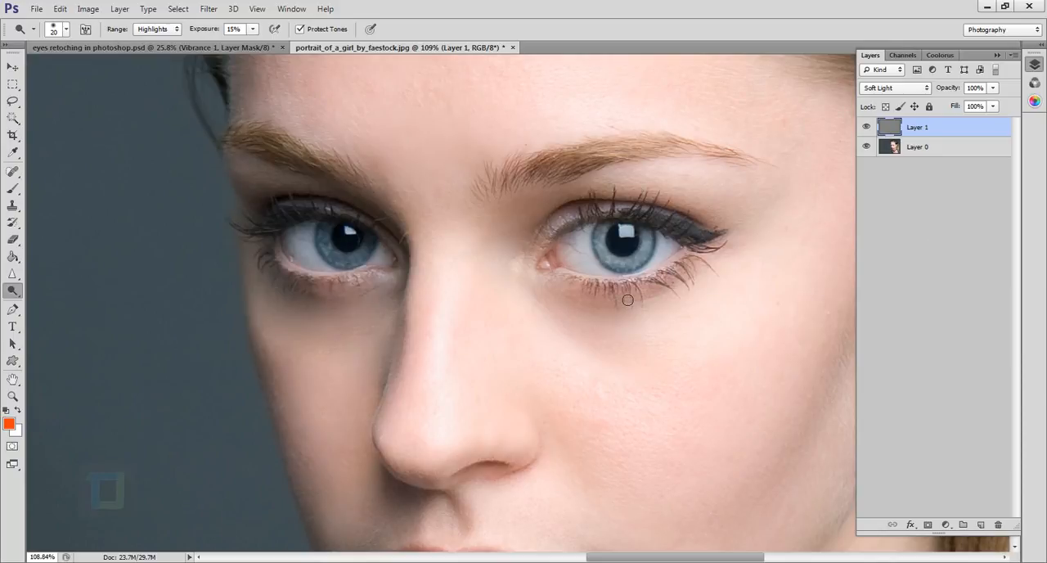
# Add a Curves adjustment layer above the gray layer and move its properties clear of the eye.
pyautogui.click(946, 524)
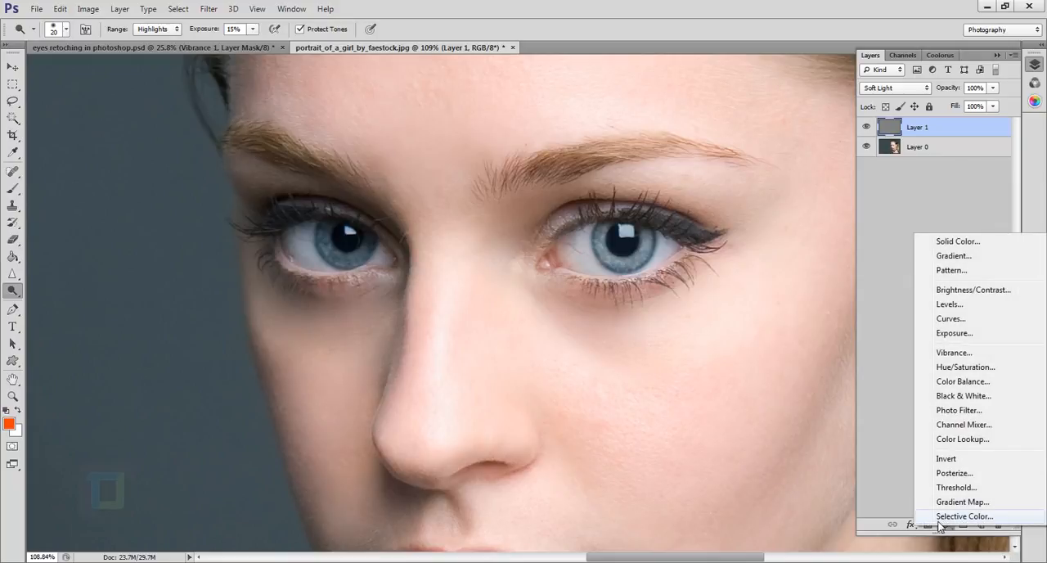
pyautogui.click(745, 263)
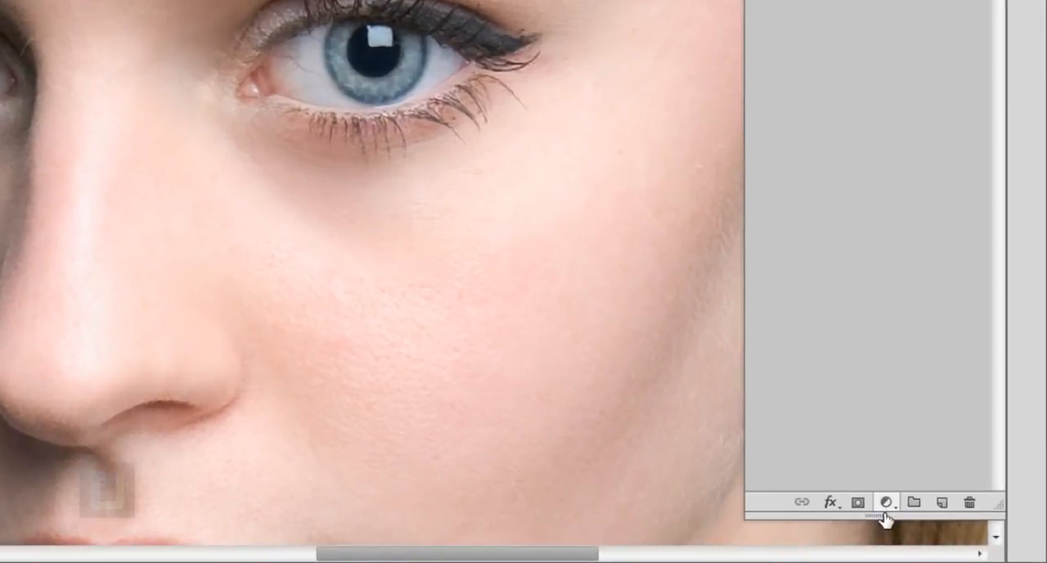
pyautogui.click(946, 524)
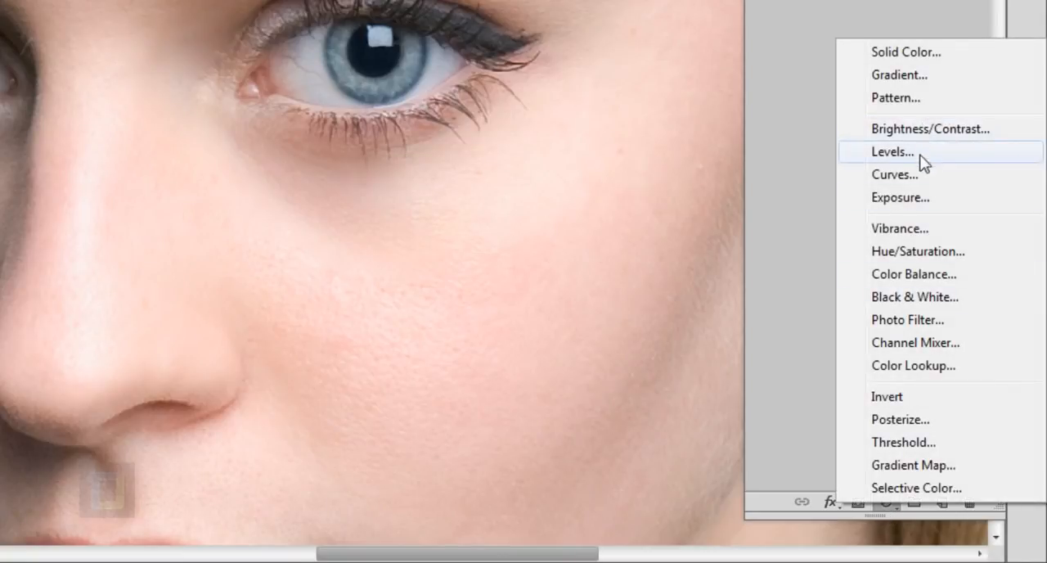
pyautogui.click(917, 177)
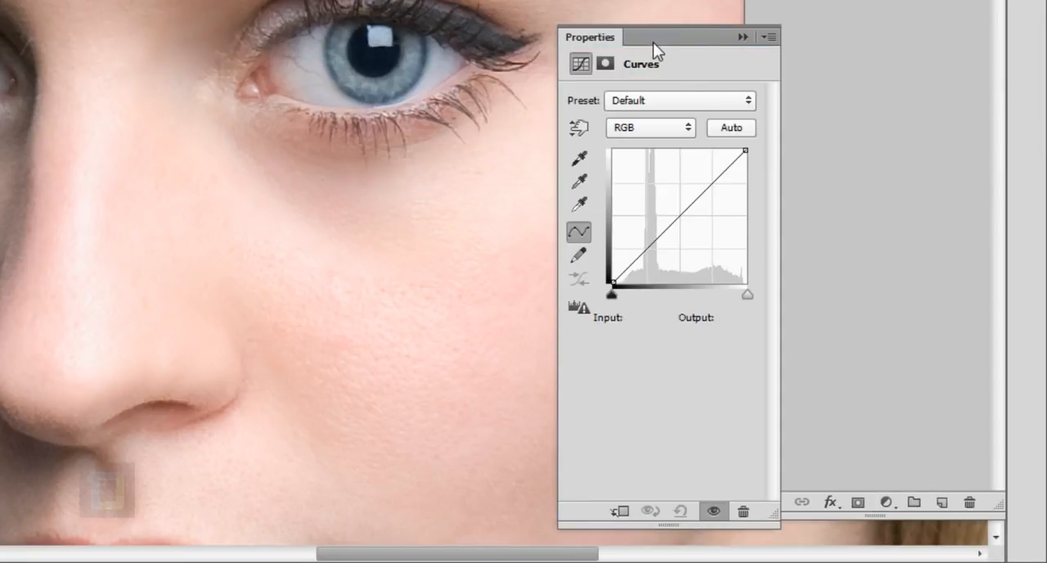
pyautogui.moveTo(653, 42); pyautogui.dragTo(731, 47)
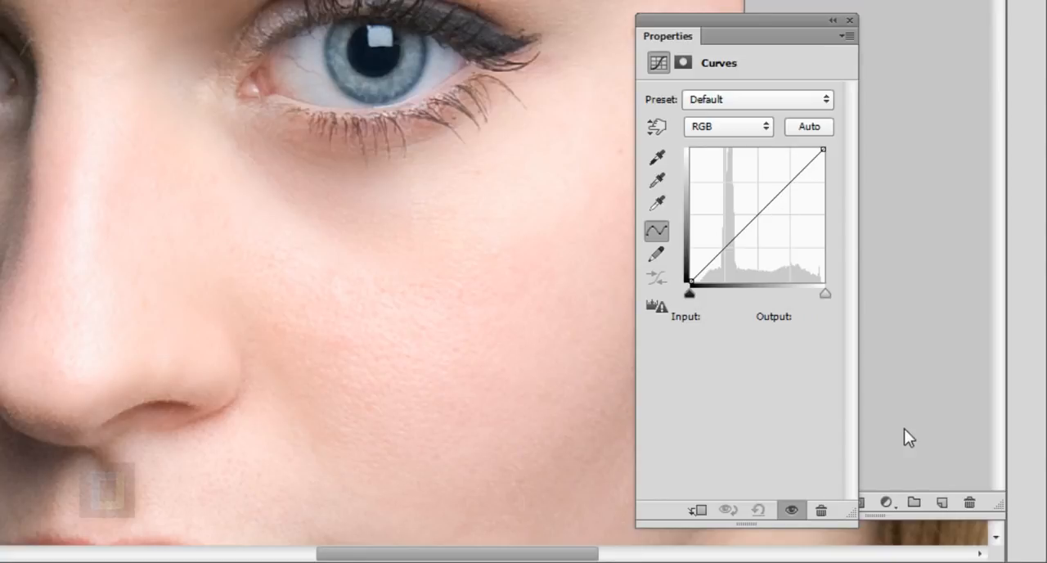
pyautogui.click(897, 503)
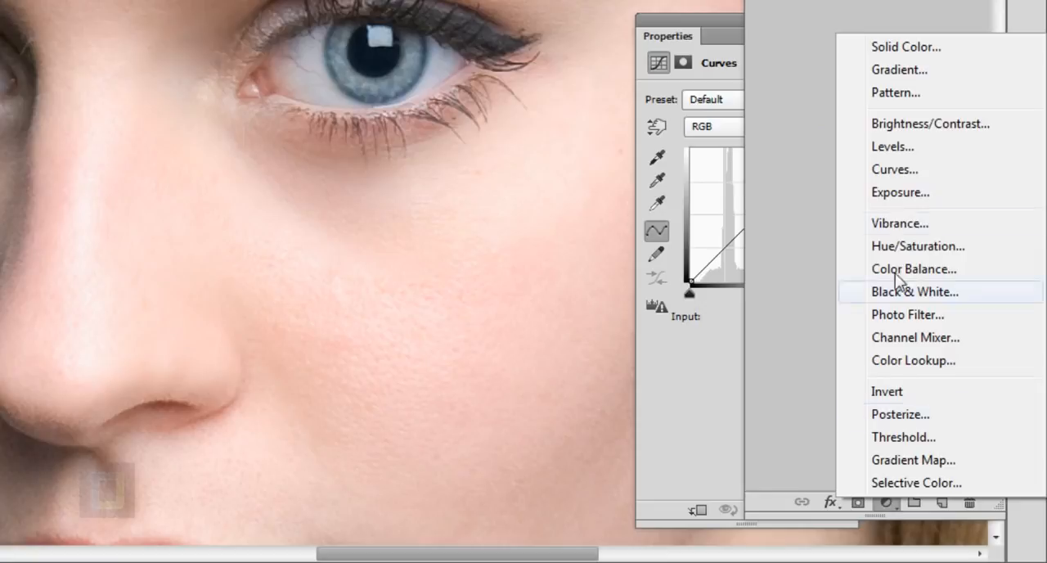
pyautogui.click(914, 128)
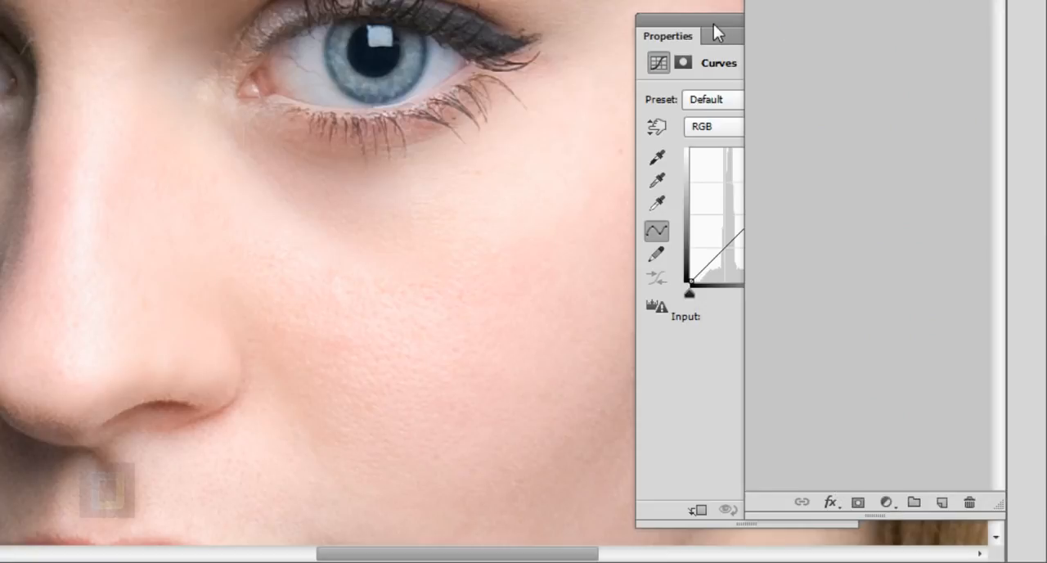
# Bend the curve into an S with points at input 195, output 209 and input 80, output 70, and invert the layer's mask.
pyautogui.moveTo(797, 185); pyautogui.dragTo(801, 183)
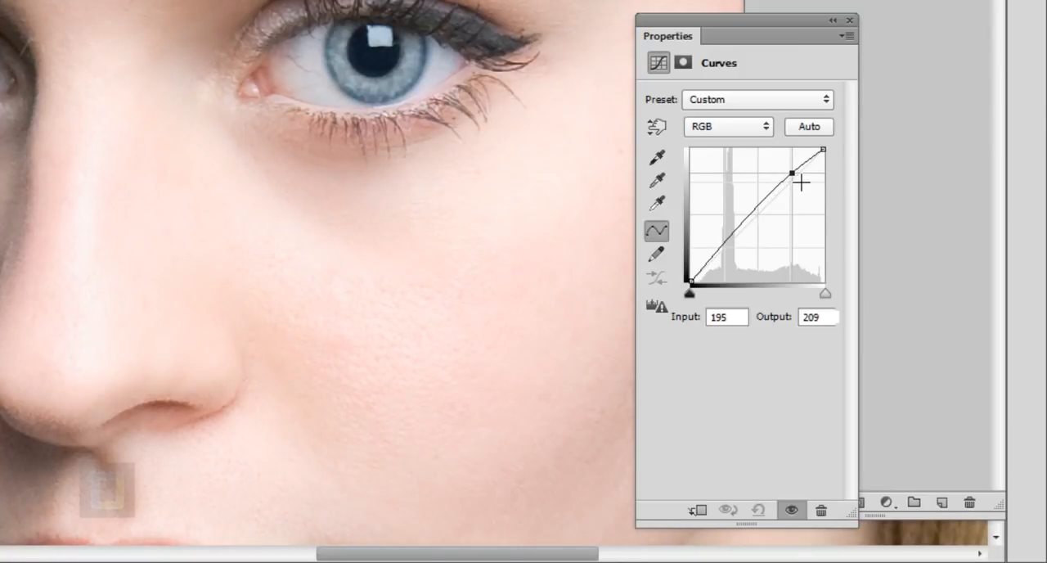
pyautogui.moveTo(739, 243); pyautogui.dragTo(742, 254)
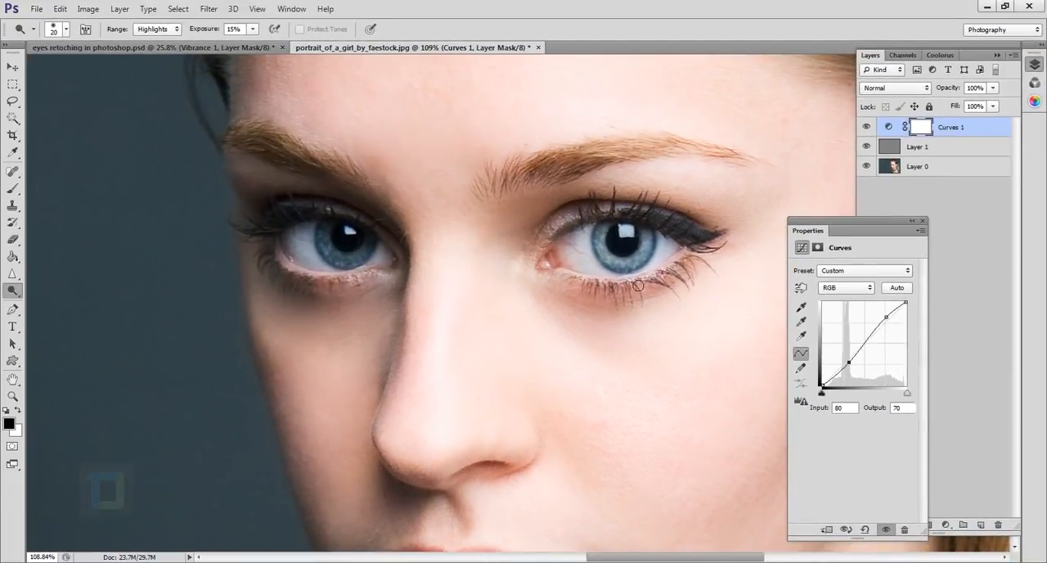
pyautogui.click(914, 223)
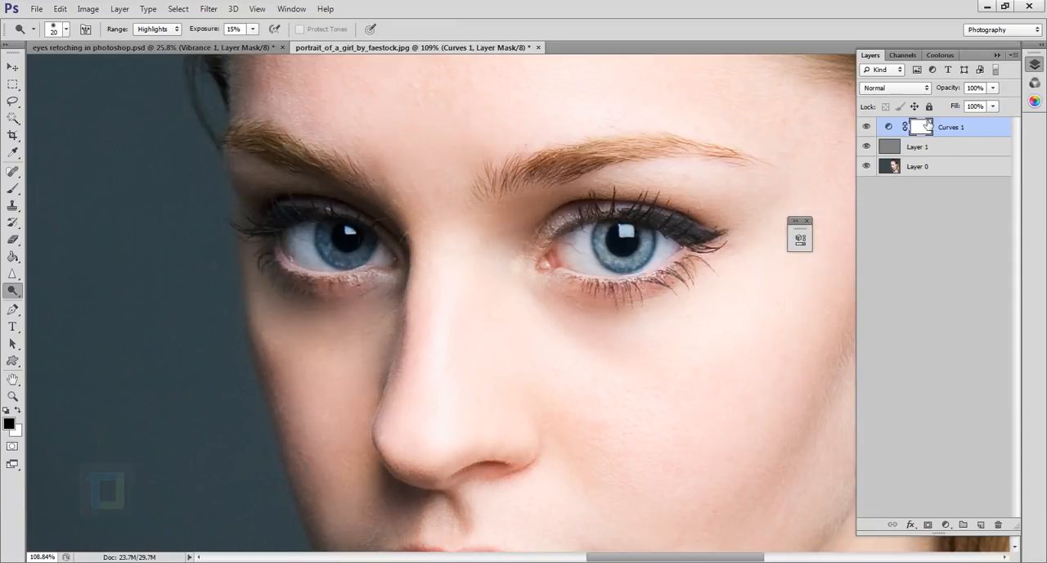
pyautogui.hotkey('ctrl', 'i')
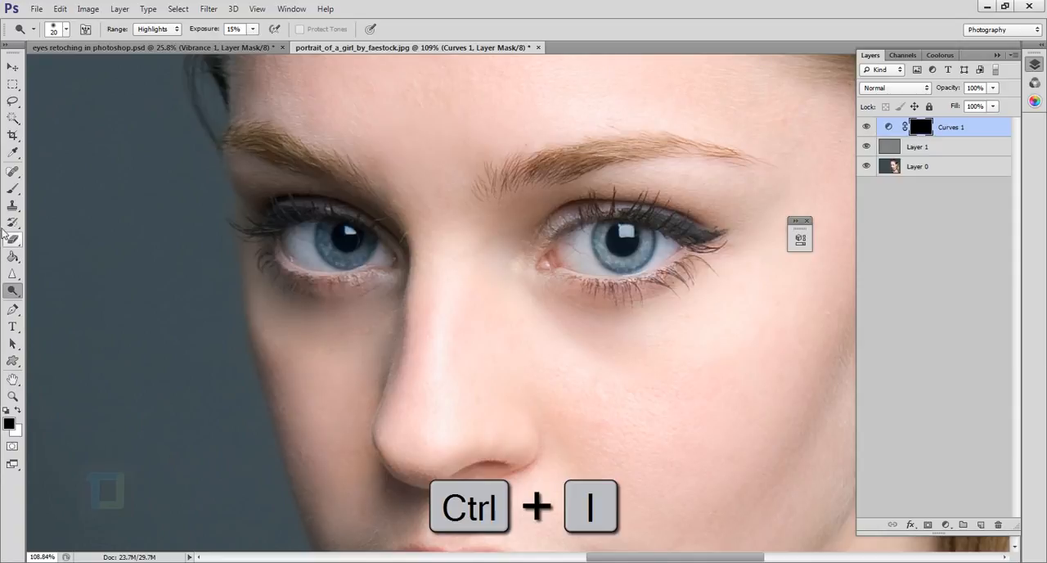
# Switch to the Brush tool with white as the foreground color and reduce its size to 45 px.
pyautogui.click(14, 189)
pyautogui.click(66, 188)
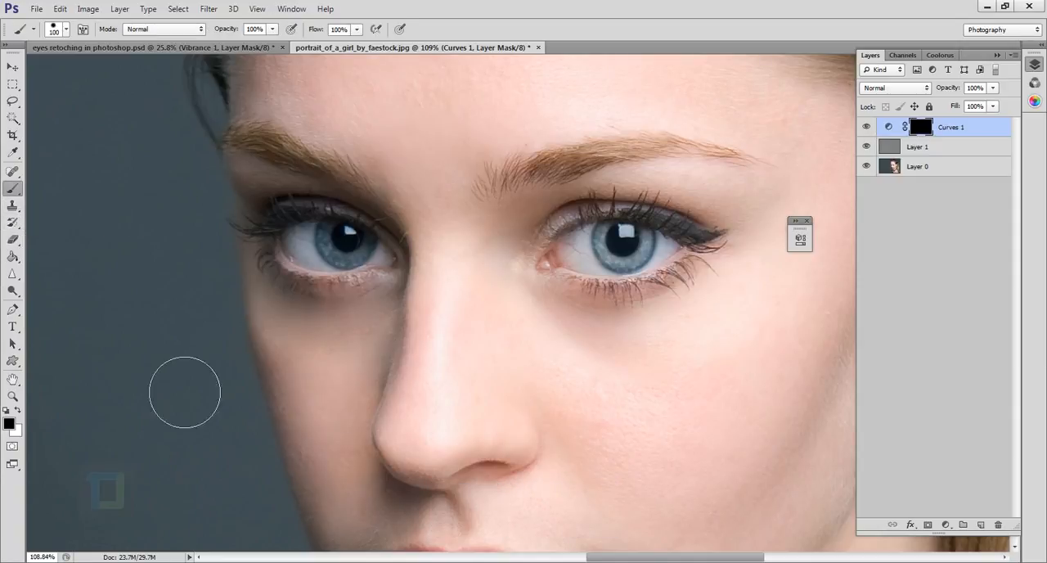
pyautogui.click(17, 411)
pyautogui.scroll(3, 673, 282)
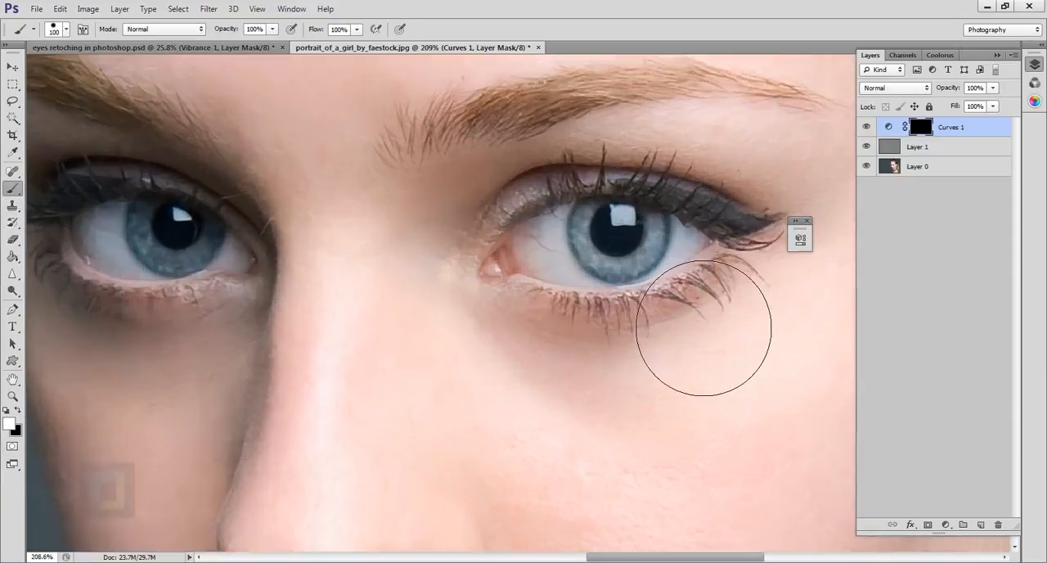
pyautogui.press('[')
pyautogui.press('[')
pyautogui.press('[')
pyautogui.press('[')
pyautogui.press('[')
pyautogui.press('[')
pyautogui.scroll(2, 693, 279)
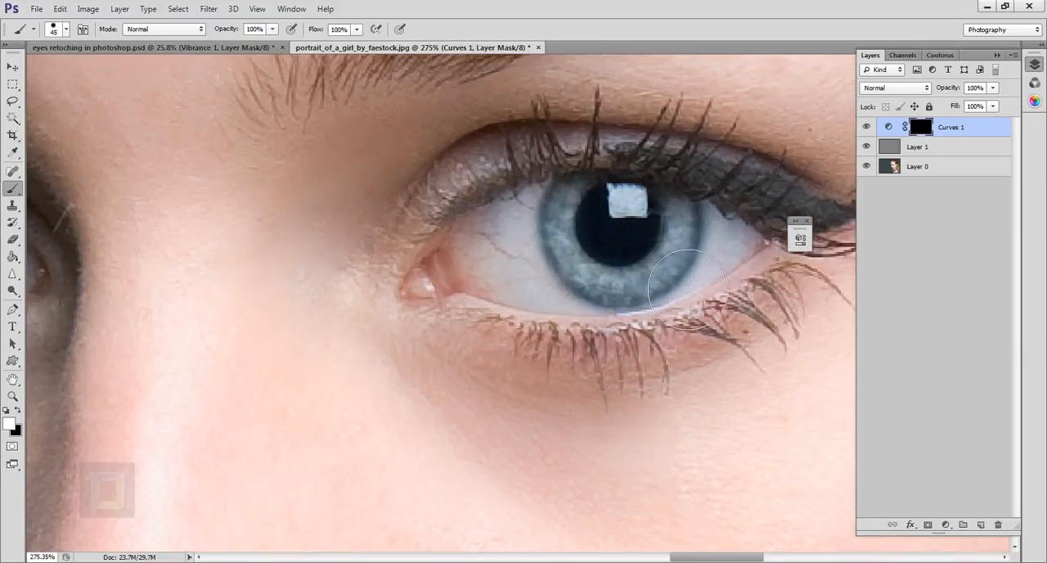
# Try revealing the curve on the skin beside the inner eye corner with white, and cover the strokes with black.
pyautogui.moveTo(281, 262)
pyautogui.mouseDown()
pyautogui.moveTo(302, 458)
pyautogui.moveTo(400, 233)
pyautogui.moveTo(451, 327)
pyautogui.mouseUp()
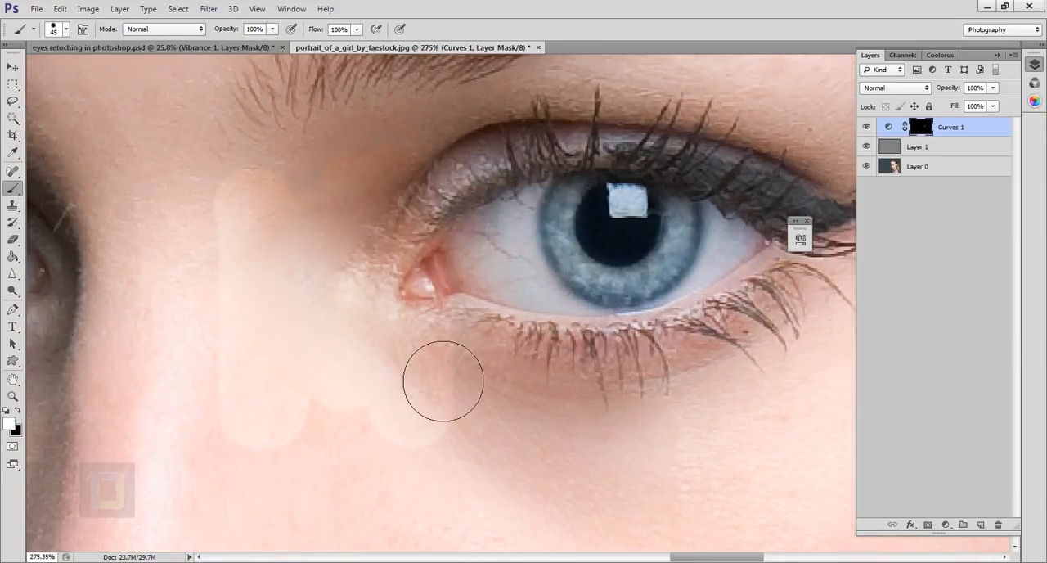
pyautogui.press('x')
pyautogui.click(284, 398)
pyautogui.moveTo(325, 226)
pyautogui.mouseDown()
pyautogui.moveTo(328, 441)
pyautogui.moveTo(272, 350)
pyautogui.moveTo(271, 284)
pyautogui.moveTo(337, 414)
pyautogui.moveTo(408, 439)
pyautogui.moveTo(408, 143)
pyautogui.moveTo(456, 404)
pyautogui.moveTo(489, 421)
pyautogui.mouseUp()
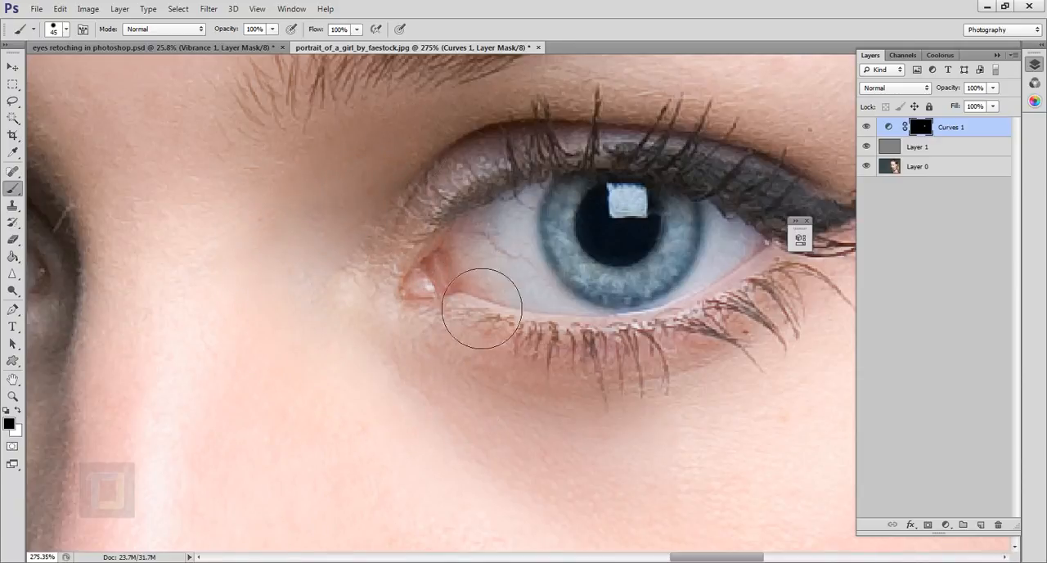
# Set the brush hardness to 41% and make white the foreground color.
pyautogui.rightClick(457, 254)
pyautogui.click(399, 143)
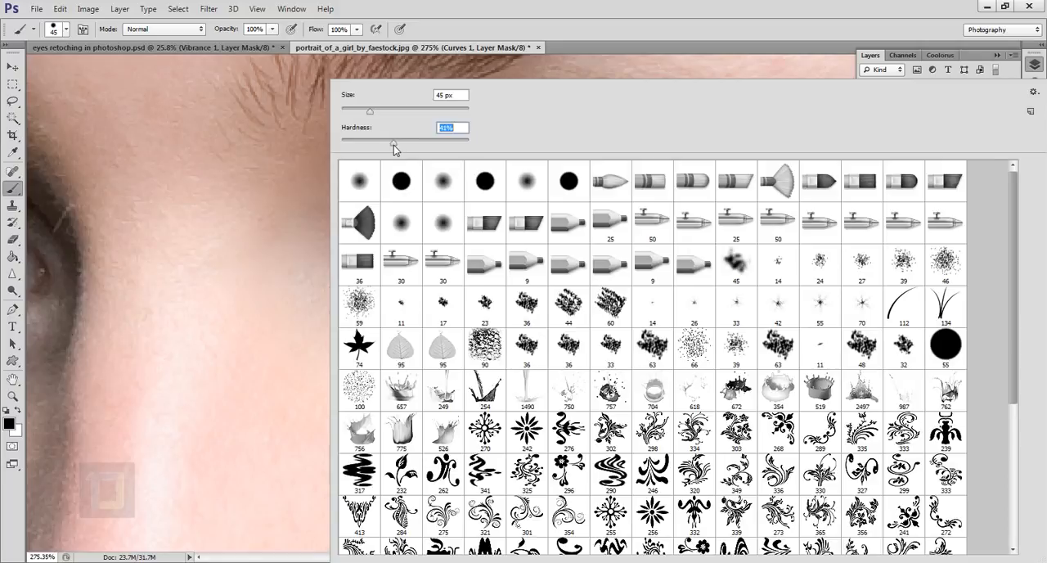
pyautogui.click(572, 4)
pyautogui.press('x')
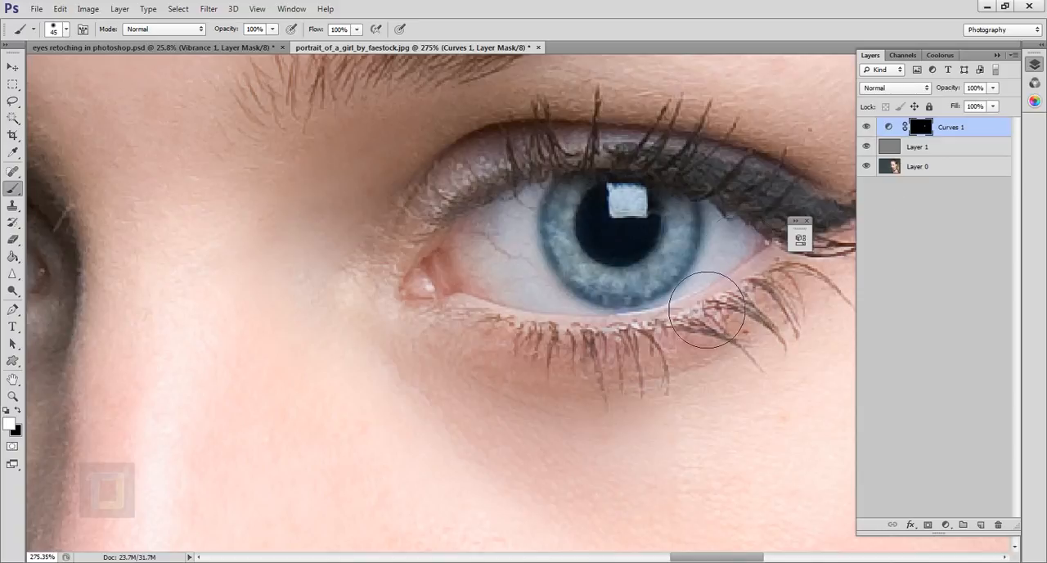
# Compare the eye with the gray and Curves layers hidden and shown, and examine the portrait at several magnifications.
pyautogui.moveTo(867, 148); pyautogui.dragTo(870, 128)
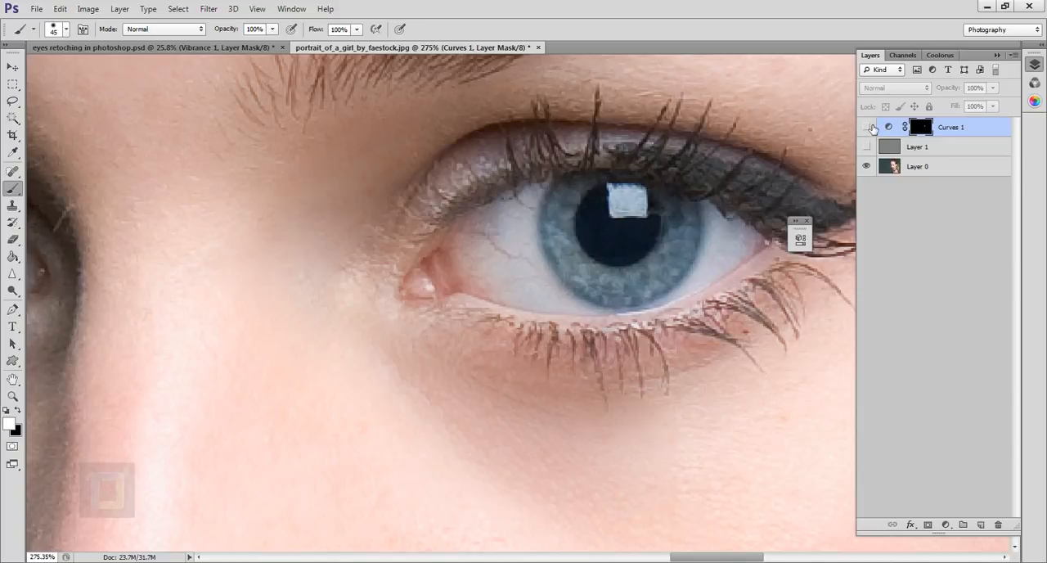
pyautogui.click(868, 128)
pyautogui.click(868, 127)
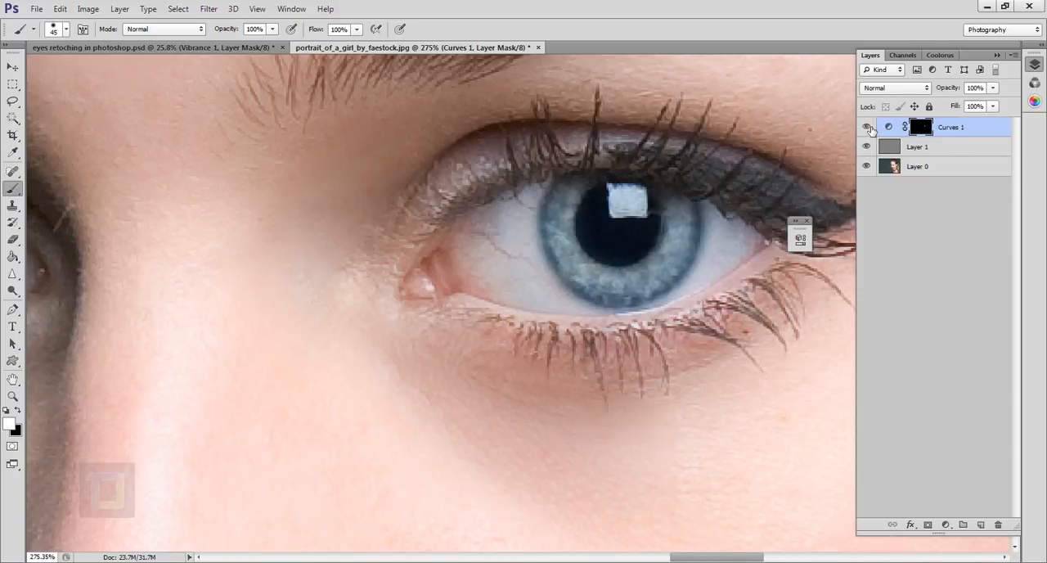
pyautogui.scroll(-6, 707, 406)
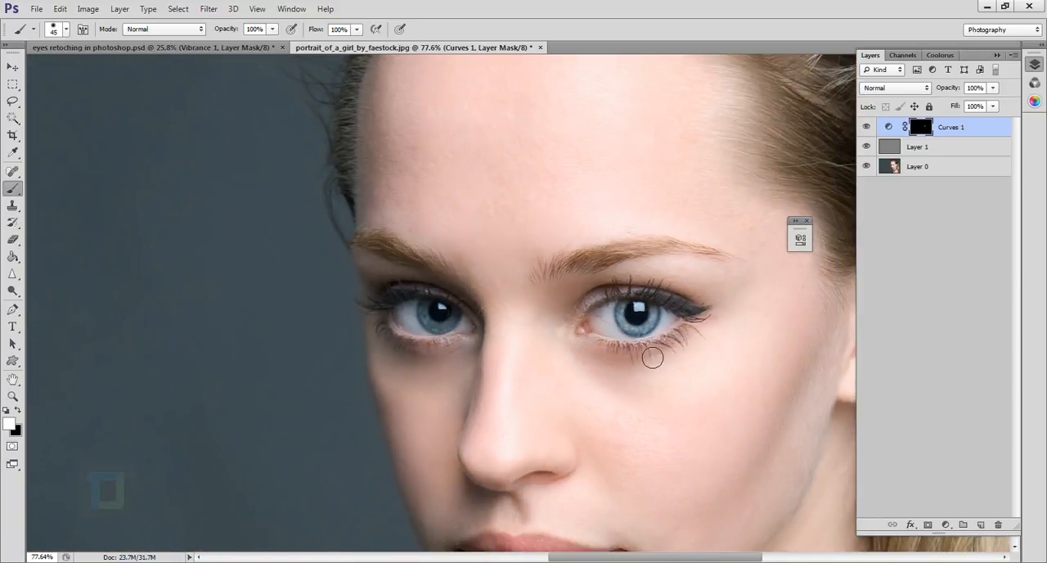
pyautogui.scroll(-2, 646, 349)
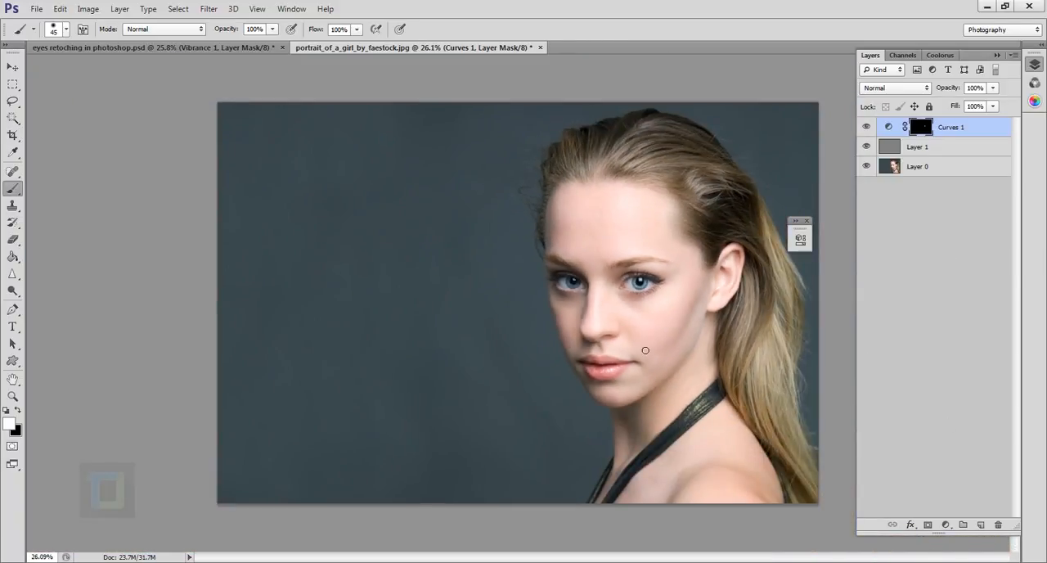
pyautogui.scroll(1, 665, 324)
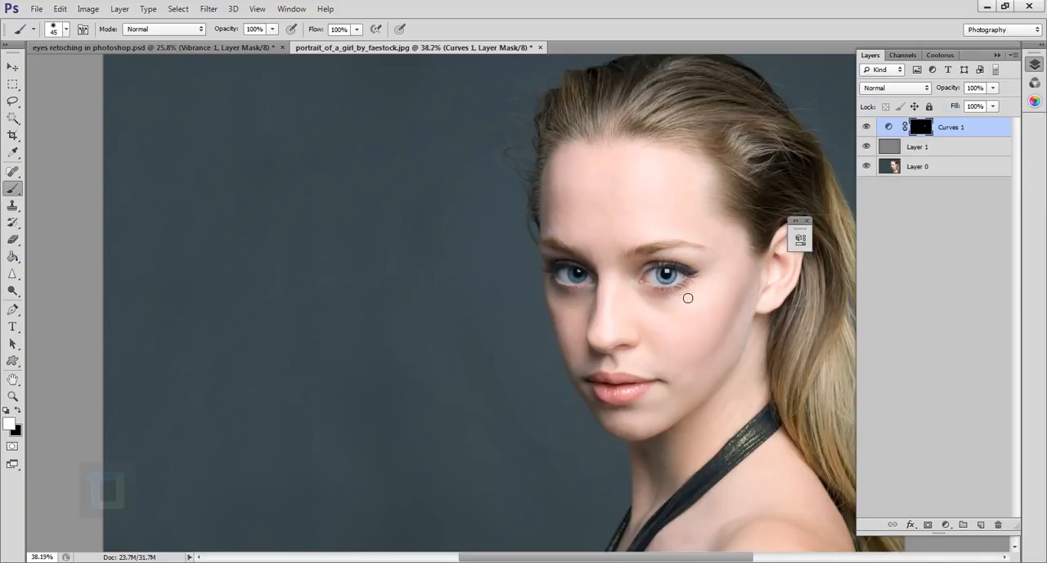
pyautogui.scroll(7, 688, 297)
pyautogui.scroll(-2, 673, 324)
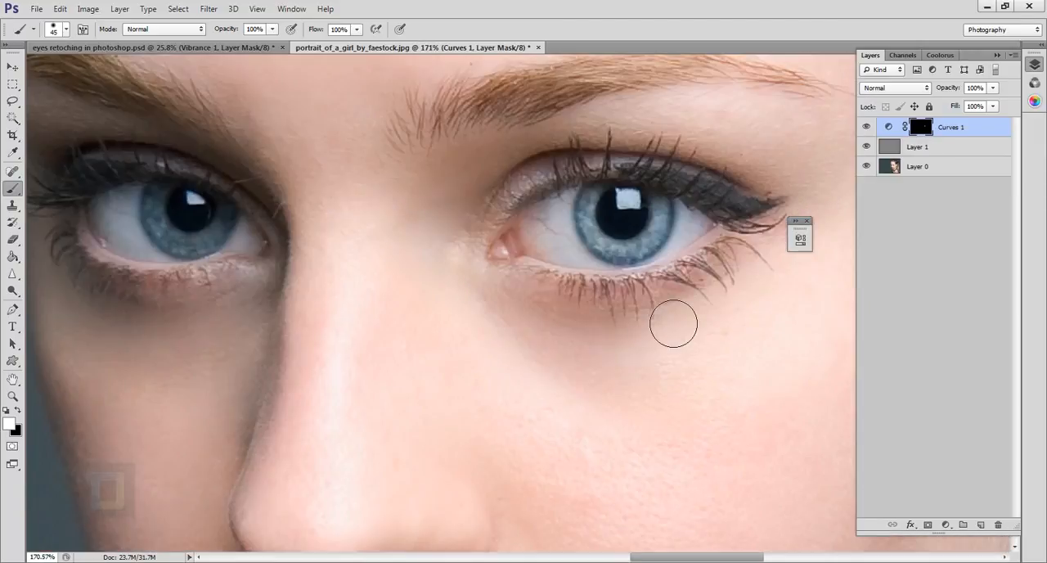
pyautogui.scroll(-4, 667, 315)
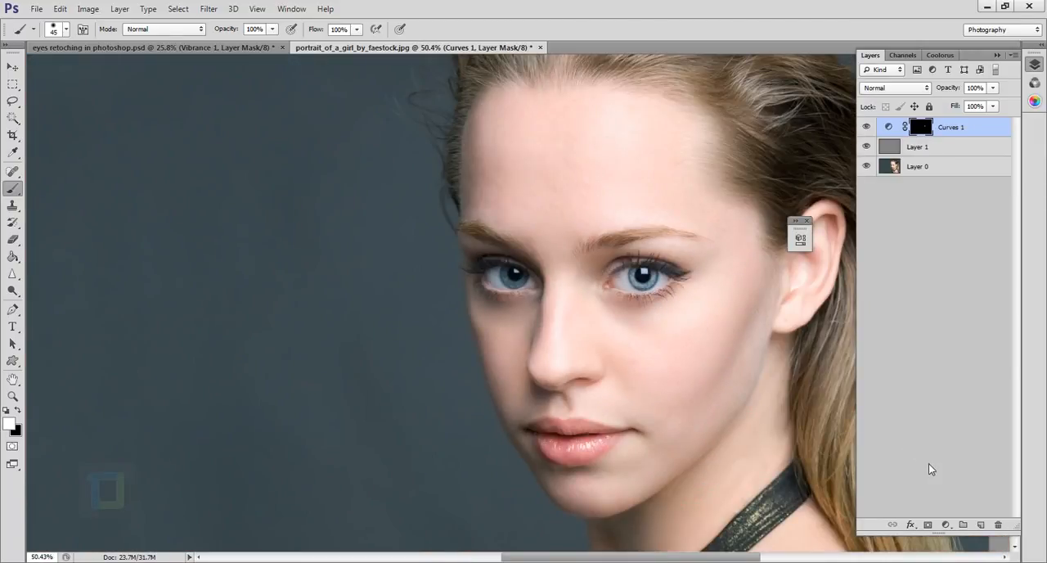
# Add a second Curves adjustment layer and brighten the midtones with a point at input 119, output 139.
pyautogui.click(947, 525)
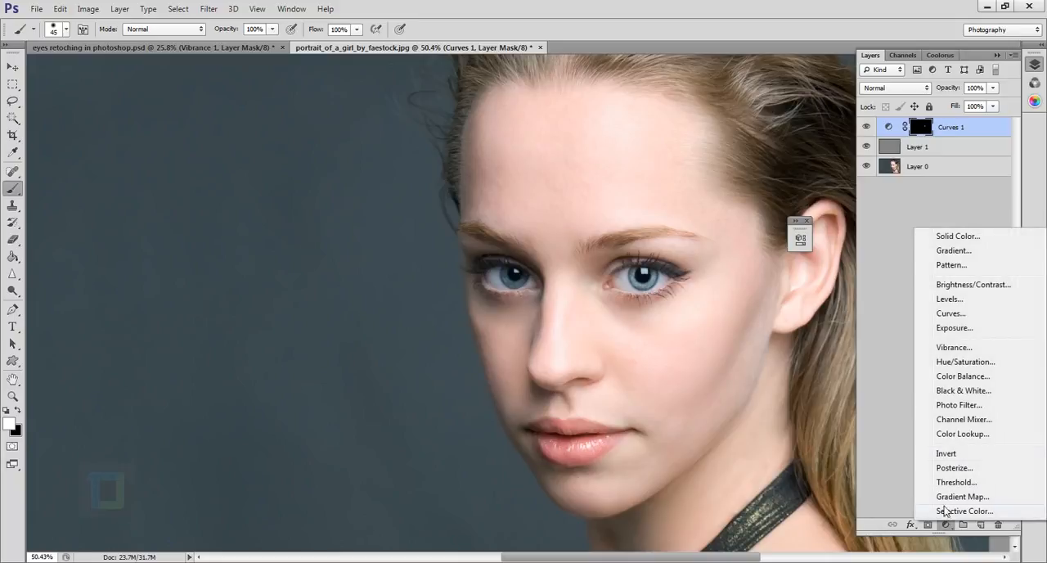
pyautogui.click(954, 312)
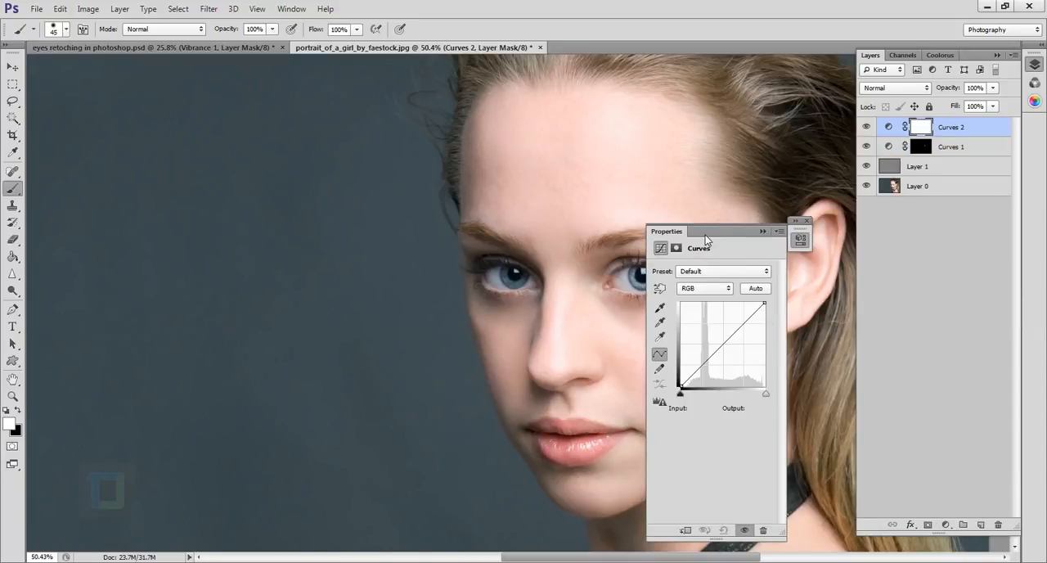
pyautogui.moveTo(705, 235); pyautogui.dragTo(873, 245)
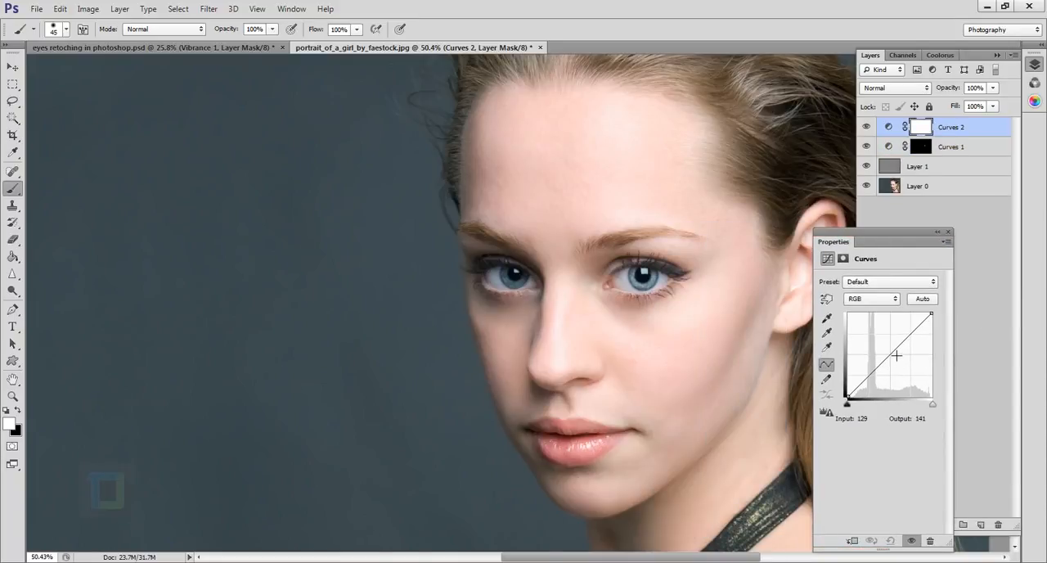
pyautogui.moveTo(895, 353); pyautogui.dragTo(893, 357)
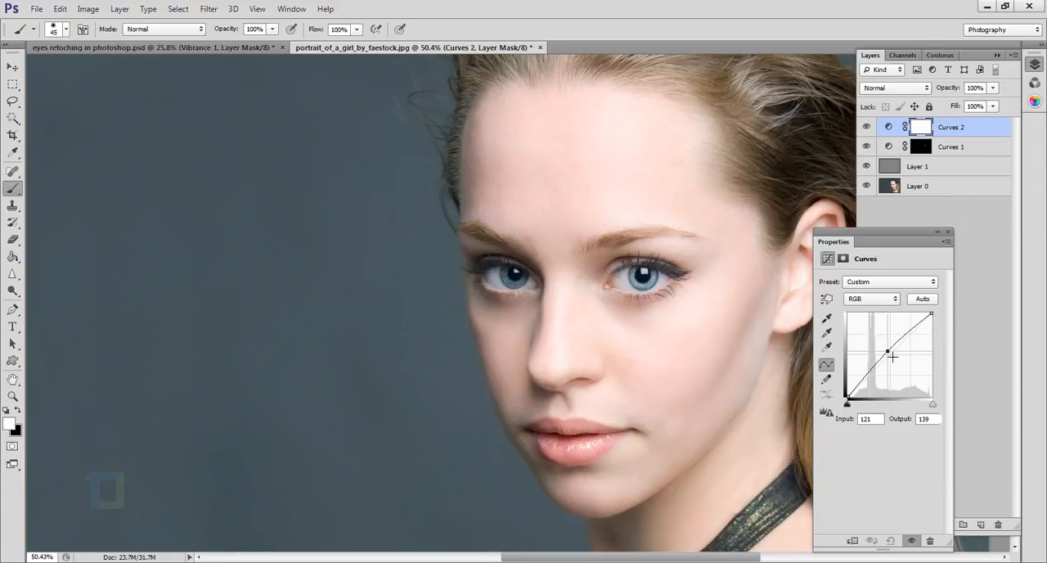
pyautogui.click(937, 231)
# Invert the second Curves mask and paint white over the right-hand iris with the 45 px brush.
pyautogui.scroll(3, 678, 243)
pyautogui.scroll(3, 661, 288)
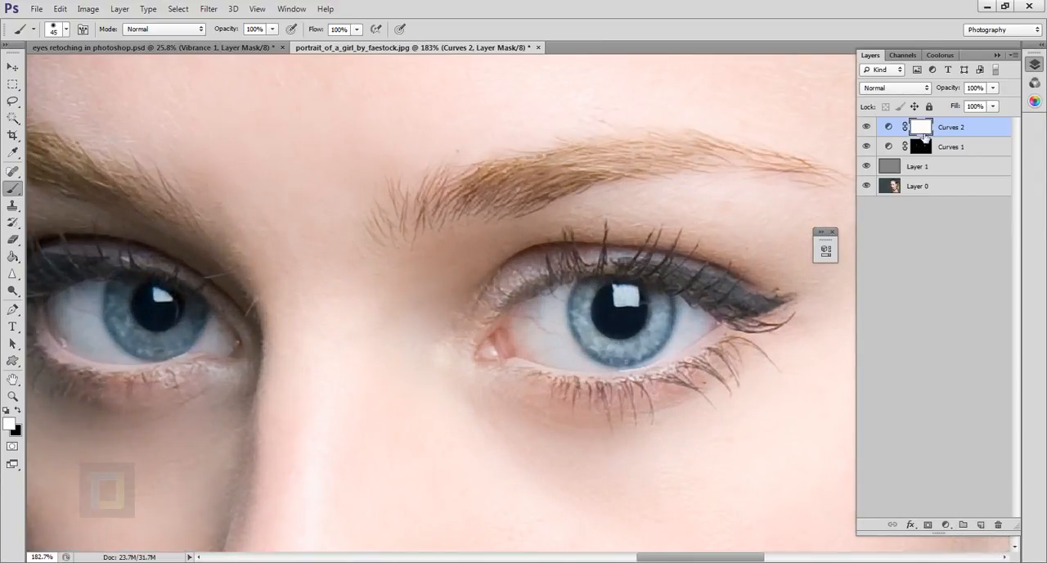
pyautogui.hotkey('ctrl', 'i')
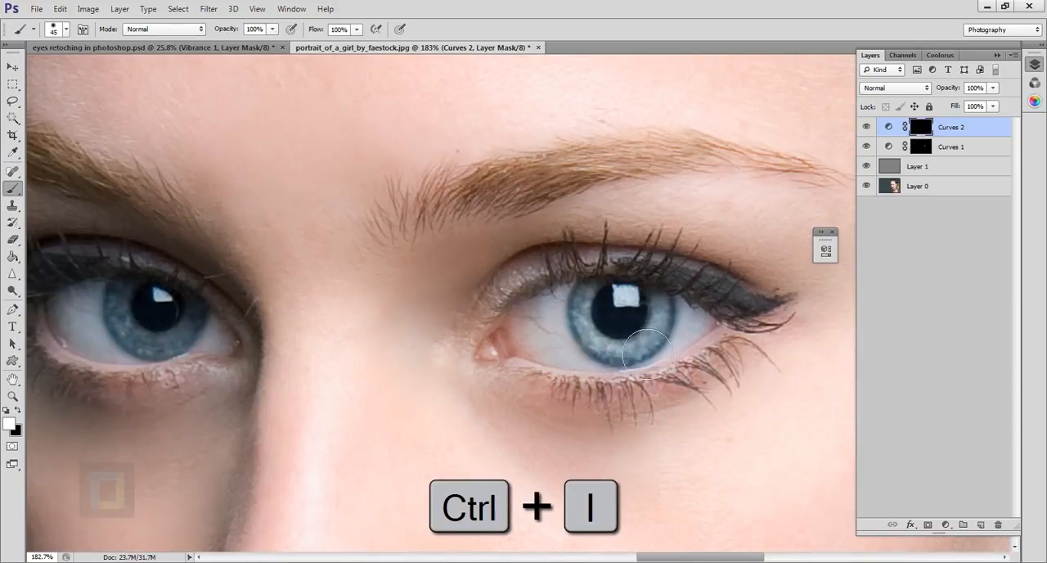
pyautogui.moveTo(665, 338)
pyautogui.mouseDown()
pyautogui.moveTo(656, 354)
pyautogui.moveTo(626, 320)
pyautogui.moveTo(635, 349)
pyautogui.moveTo(666, 299)
pyautogui.mouseUp()
pyautogui.press('x')
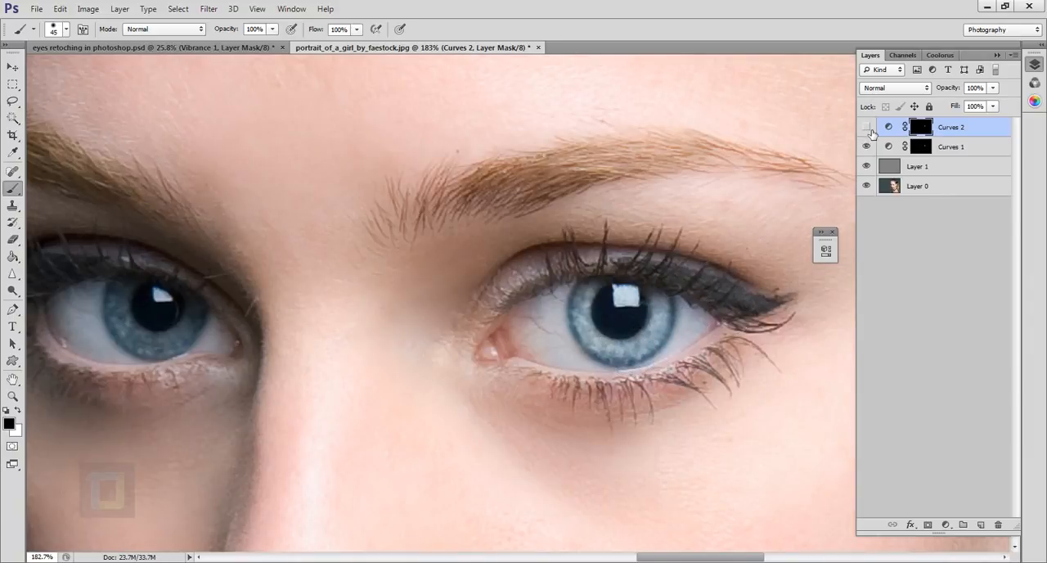
# Compare the eye with the second Curves layer hidden and shown, and paint more white over the lower part of the iris.
pyautogui.click(872, 131)
pyautogui.click(872, 131)
pyautogui.click(873, 132)
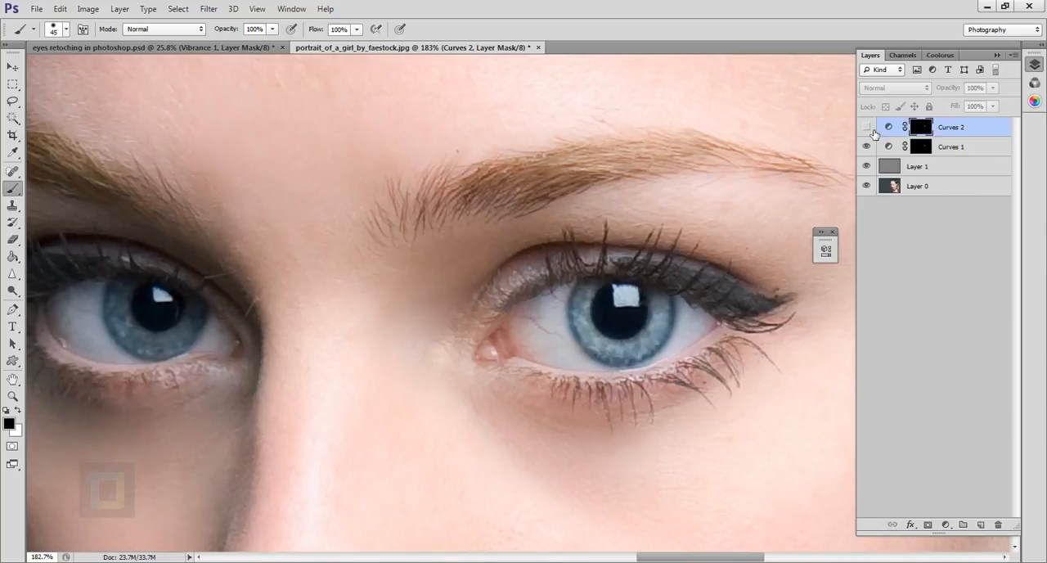
pyautogui.click(873, 132)
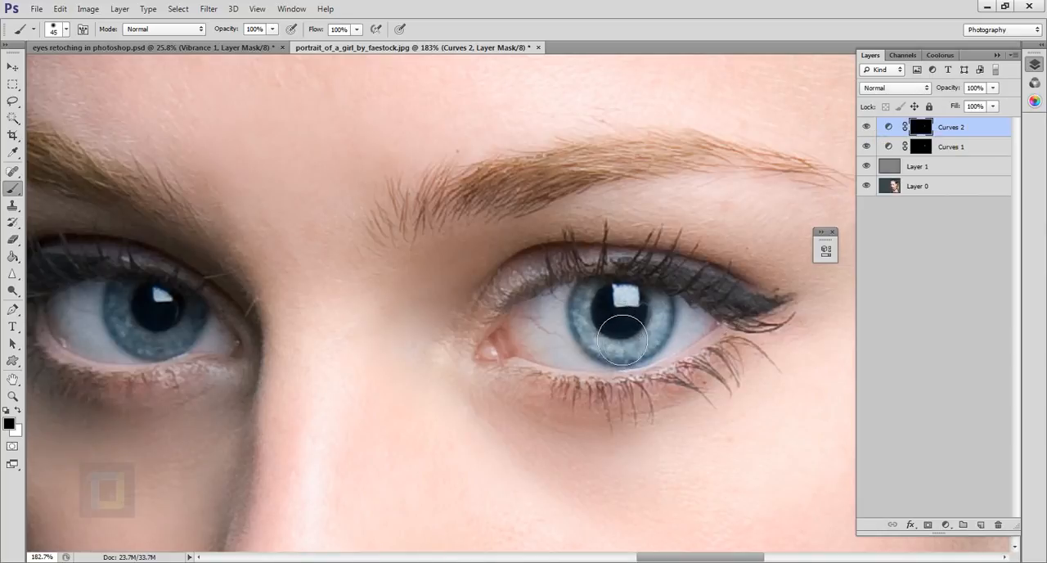
pyautogui.press('x')
pyautogui.moveTo(627, 349)
pyautogui.mouseDown()
pyautogui.moveTo(612, 322)
pyautogui.moveTo(626, 345)
pyautogui.moveTo(649, 348)
pyautogui.moveTo(662, 333)
pyautogui.moveTo(662, 353)
pyautogui.moveTo(672, 337)
pyautogui.moveTo(628, 356)
pyautogui.mouseUp()
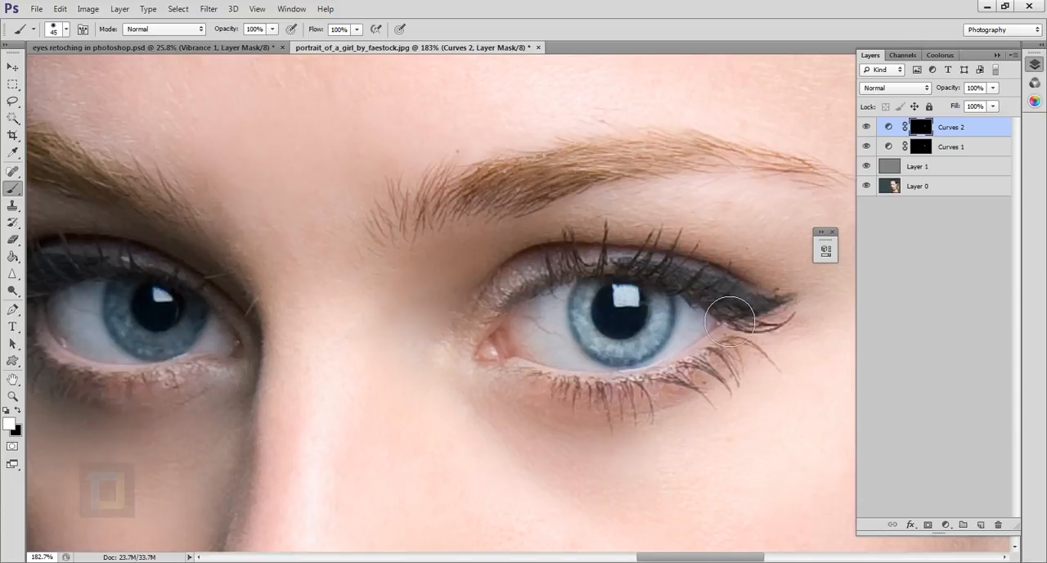
# Add a Vibrance adjustment layer above the Curves layers and raise Vibrance to +100, leaving Saturation at 0.
pyautogui.scroll(-3, 720, 315)
pyautogui.moveTo(719, 366); pyautogui.dragTo(614, 343)
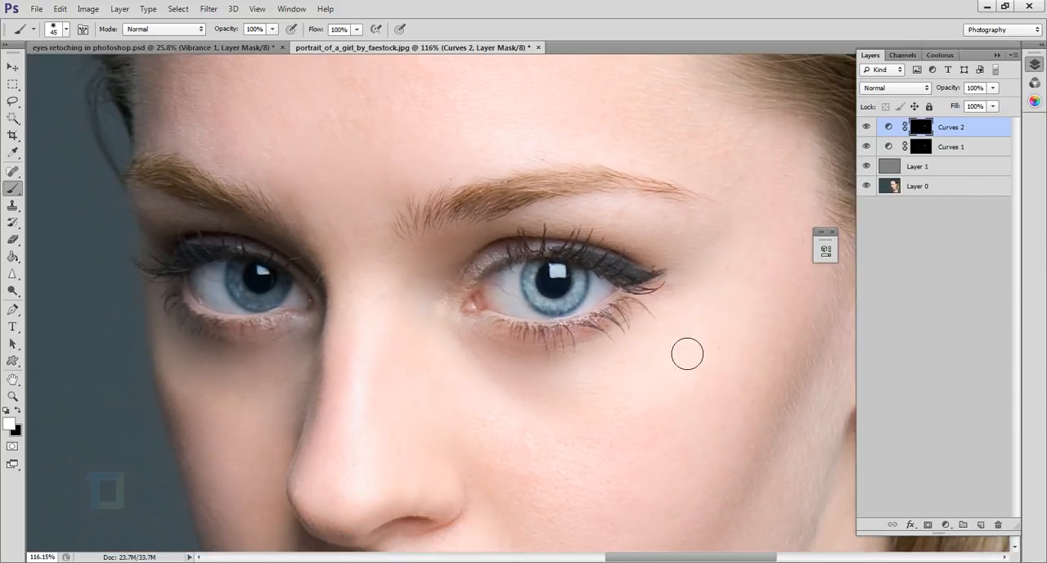
pyautogui.click(946, 525)
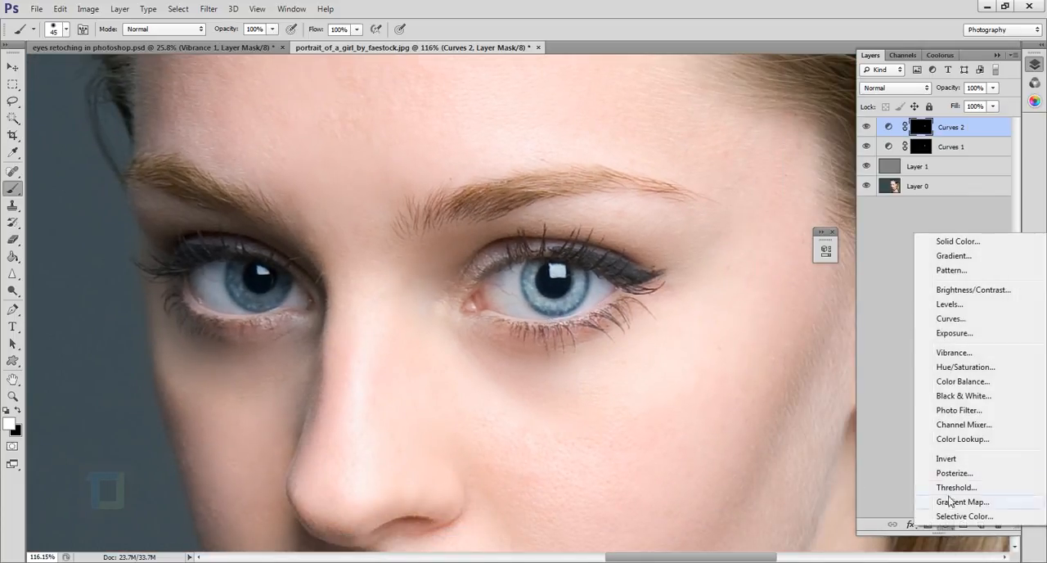
pyautogui.click(953, 352)
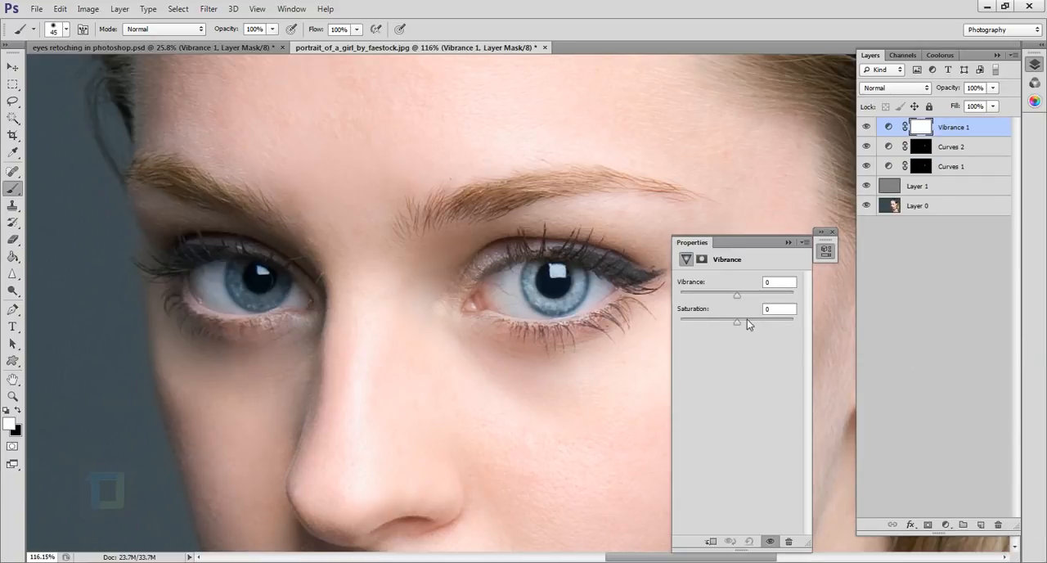
pyautogui.moveTo(736, 321); pyautogui.dragTo(756, 324)
pyautogui.hotkey('ctrl', 'z')
pyautogui.moveTo(758, 296); pyautogui.dragTo(776, 302)
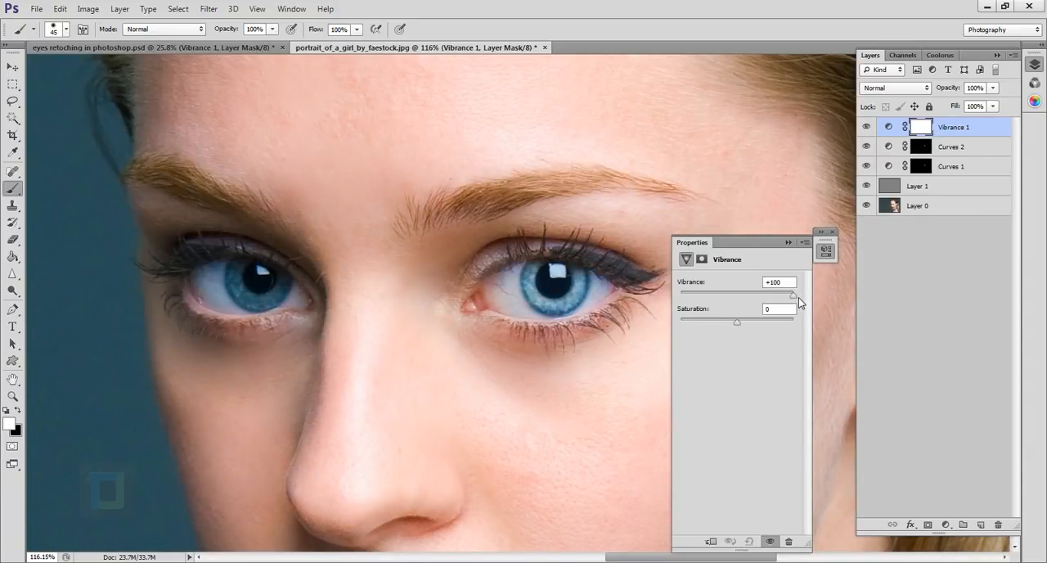
pyautogui.click(822, 252)
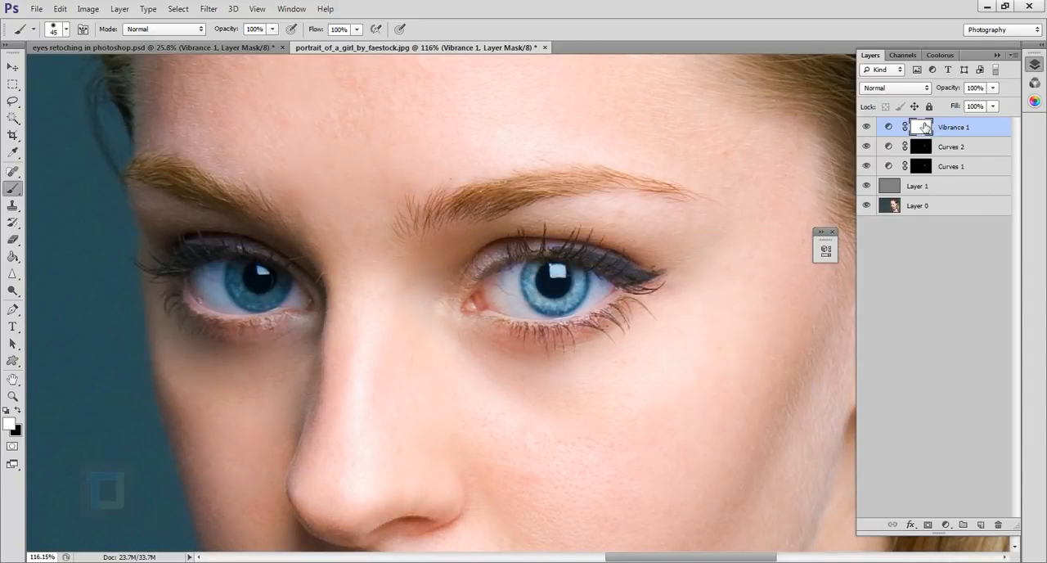
# Invert the Vibrance mask and paint white over the right-hand iris to intensify its blue.
pyautogui.hotkey('ctrl', 'i')
pyautogui.scroll(3, 573, 299)
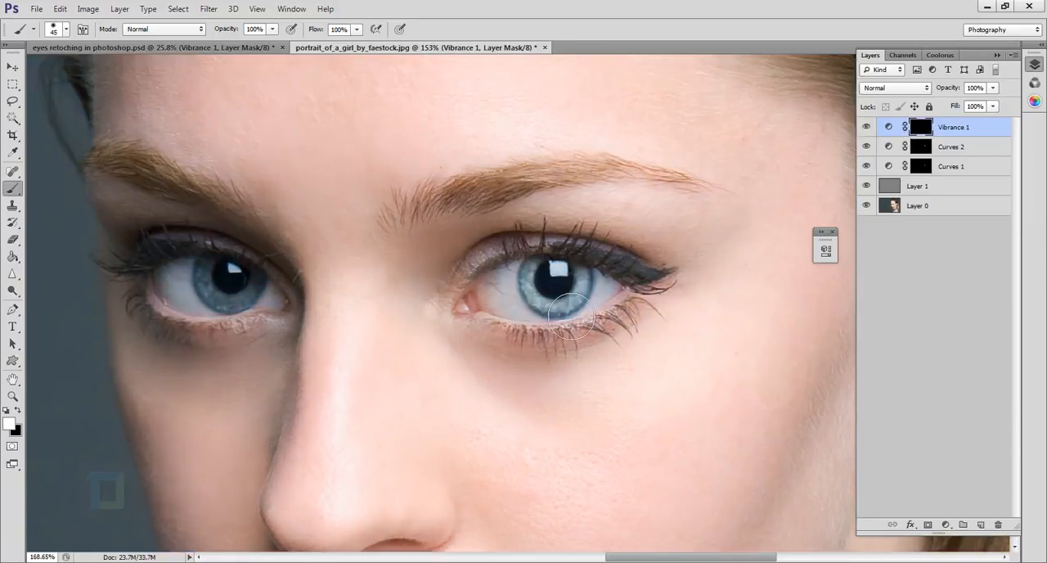
pyautogui.moveTo(586, 301)
pyautogui.mouseDown()
pyautogui.moveTo(565, 280)
pyautogui.moveTo(577, 311)
pyautogui.moveTo(615, 332)
pyautogui.moveTo(628, 297)
pyautogui.moveTo(623, 320)
pyautogui.moveTo(599, 295)
pyautogui.moveTo(593, 314)
pyautogui.moveTo(562, 284)
pyautogui.moveTo(575, 325)
pyautogui.mouseUp()
pyautogui.scroll(-10, 575, 325)
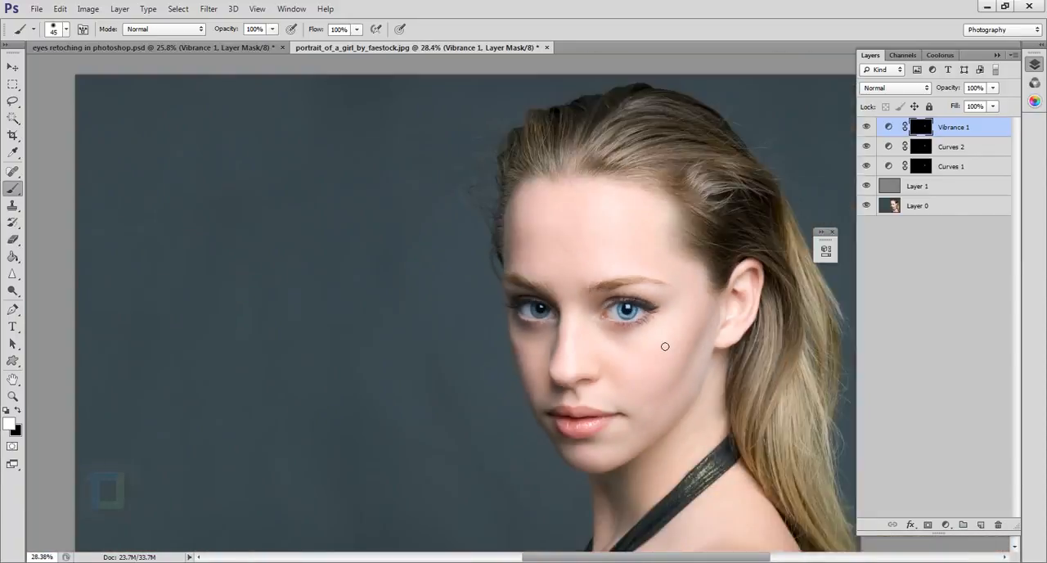
# Compare the right-hand eye before and after retouching by hiding and restoring all layers above Layer 0.
pyautogui.scroll(5, 673, 346)
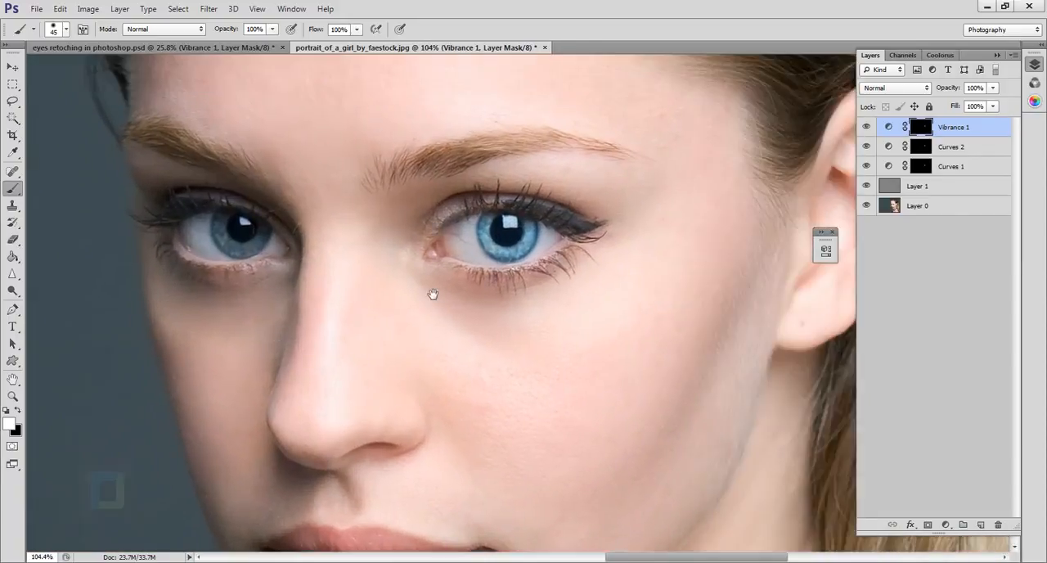
pyautogui.keyDown('alt'); pyautogui.click(869, 206); pyautogui.keyUp('alt')
pyautogui.keyDown('alt'); pyautogui.click(866, 205); pyautogui.keyUp('alt')
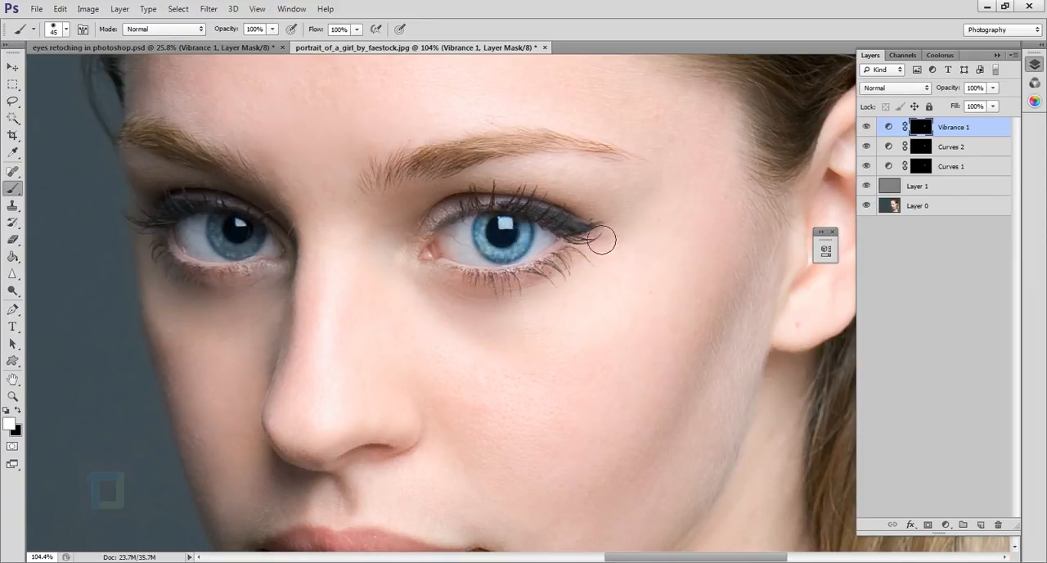
pyautogui.scroll(5, 536, 278)
pyautogui.moveTo(562, 281); pyautogui.dragTo(629, 341)
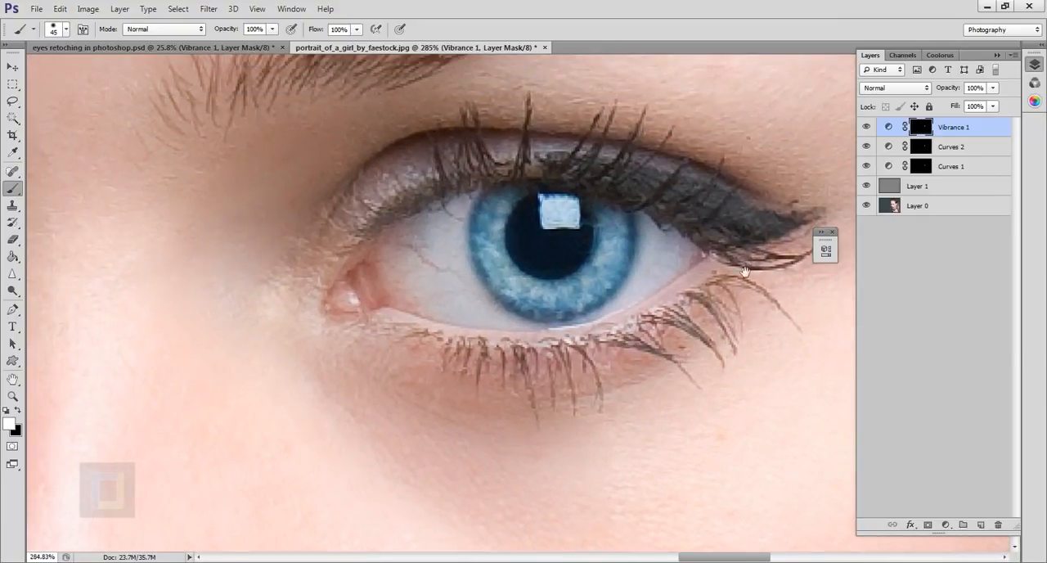
pyautogui.scroll(-2, 662, 325)
pyautogui.scroll(2, 664, 317)
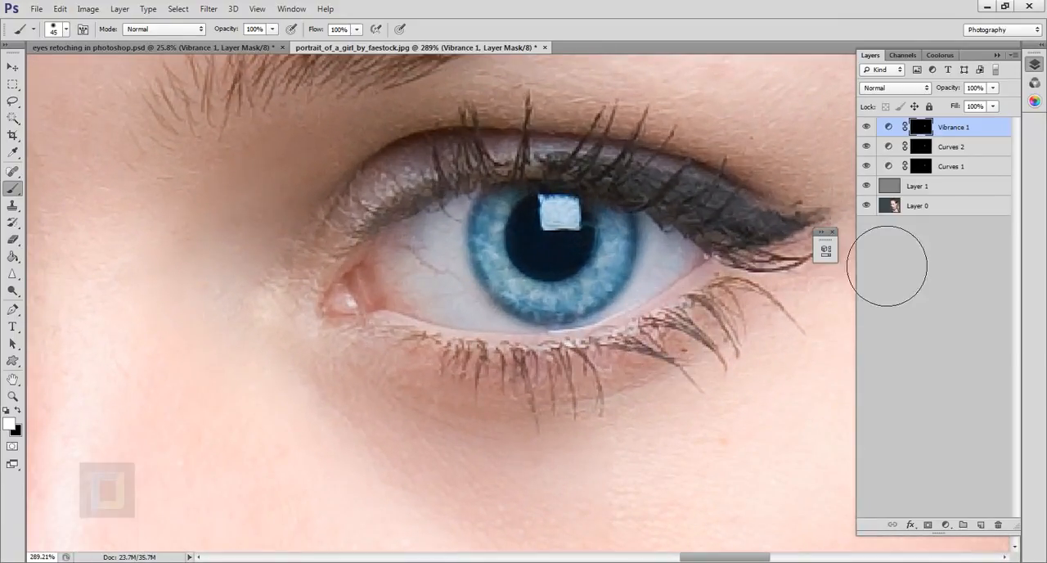
pyautogui.click(832, 233)
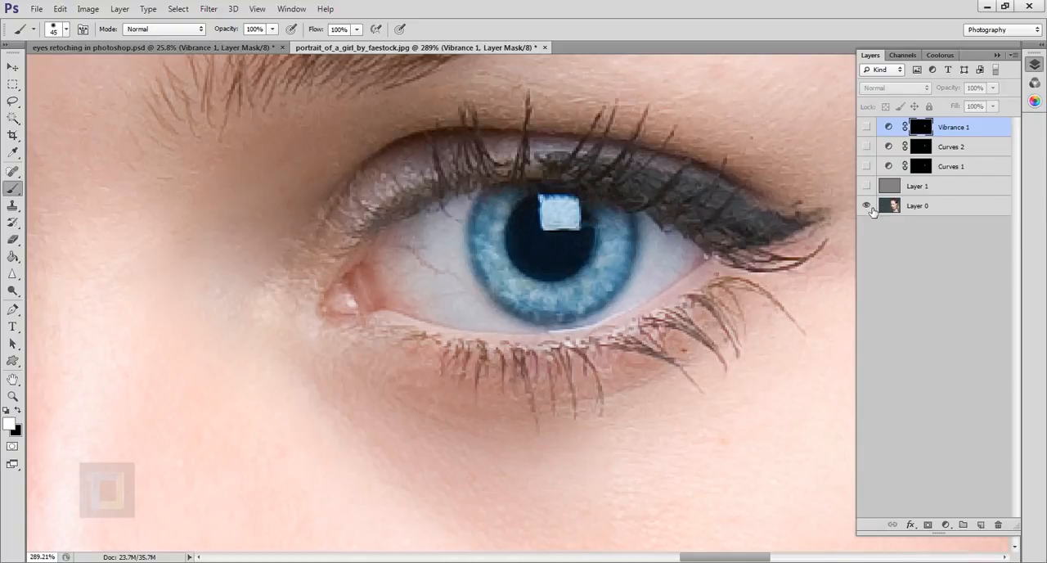
pyautogui.keyDown('alt'); pyautogui.click(867, 207); pyautogui.keyUp('alt')
pyautogui.keyDown('alt'); pyautogui.click(867, 206); pyautogui.keyUp('alt')
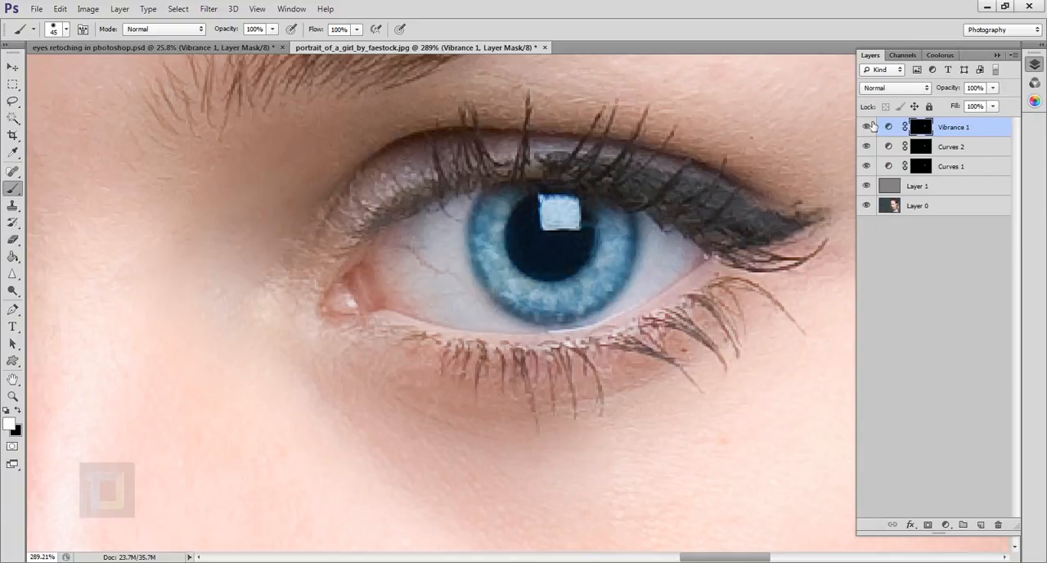
# Hide the Vibrance and both Curves adjustment layers and restore them to compare their effect on the right-hand iris.
pyautogui.moveTo(867, 126); pyautogui.dragTo(869, 182)
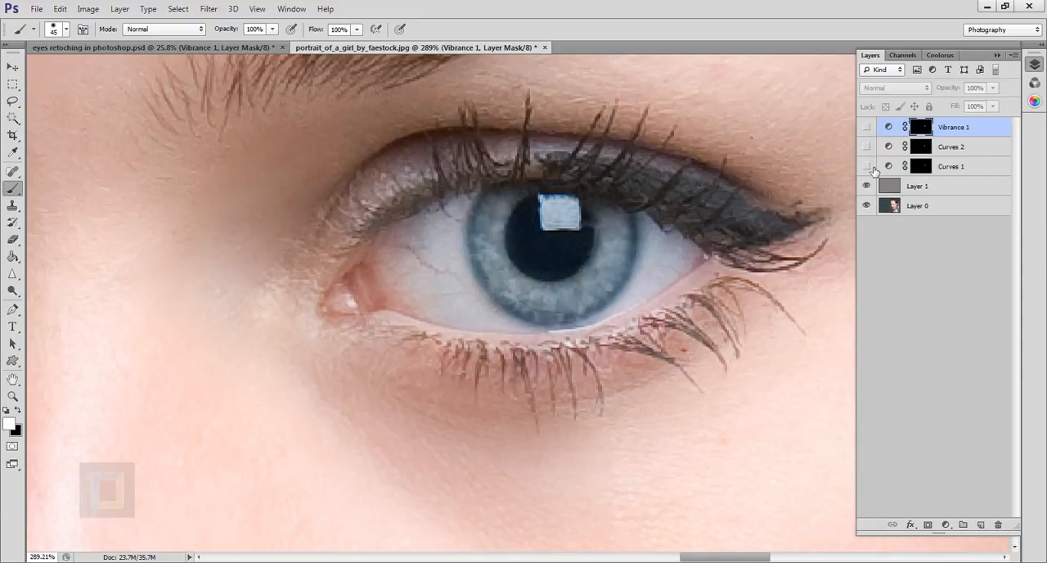
pyautogui.click(867, 166)
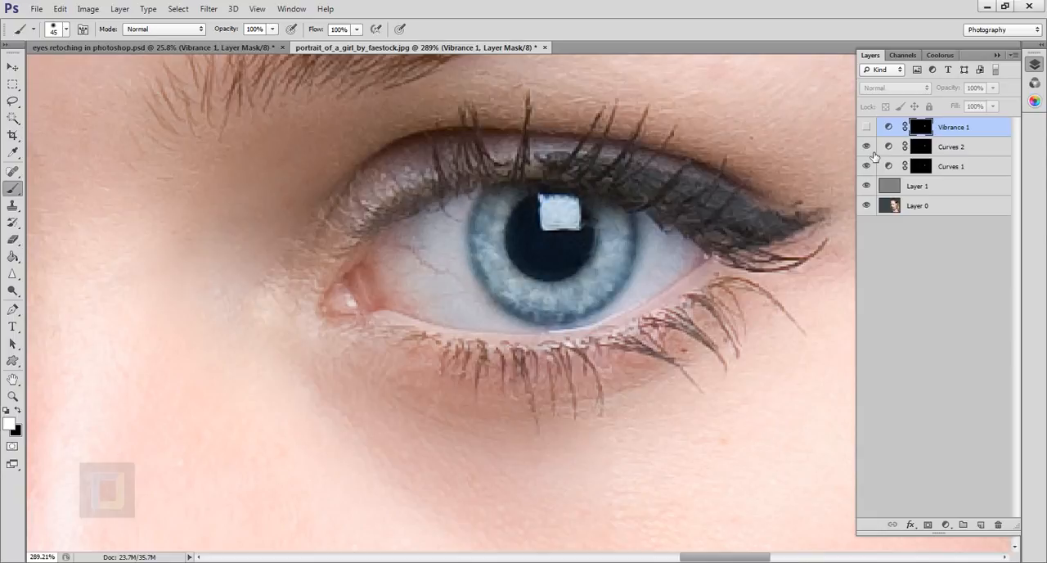
pyautogui.click(868, 129)
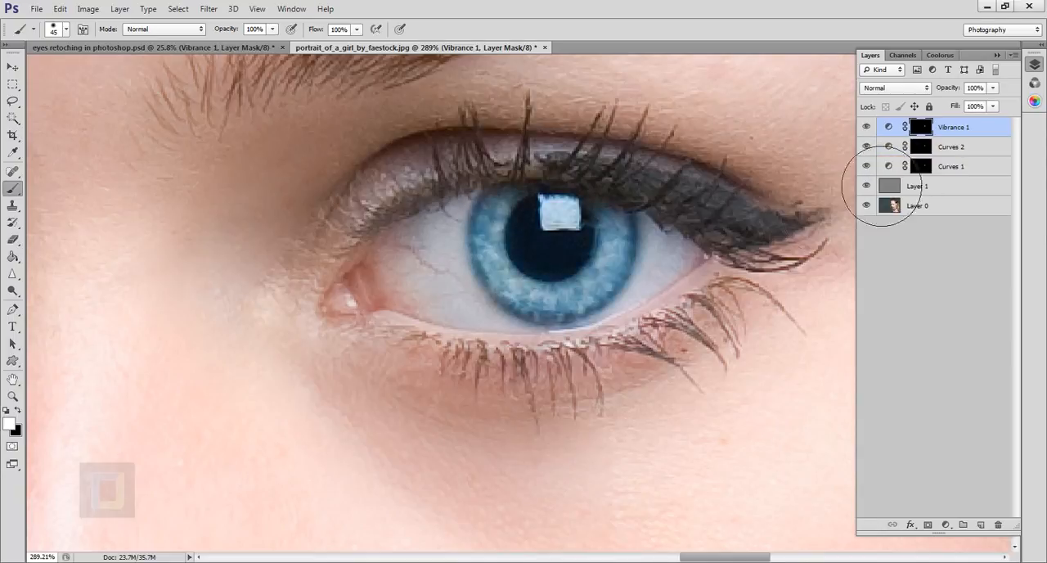
pyautogui.scroll(-6, 573, 266)
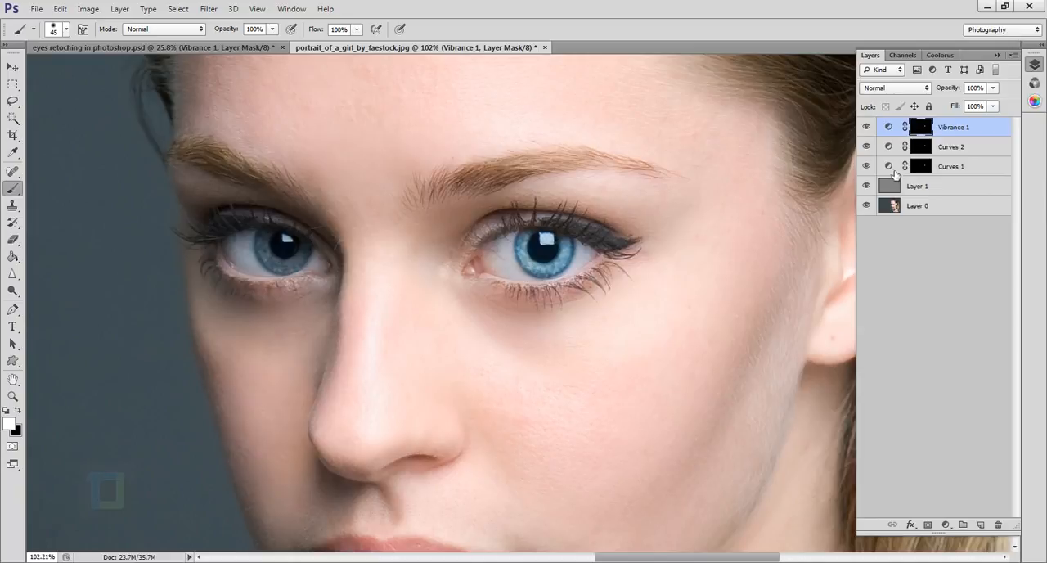
# Review the curve settings of the Curves 1 and Curves 2 adjustment layers.
pyautogui.doubleClick(890, 167)
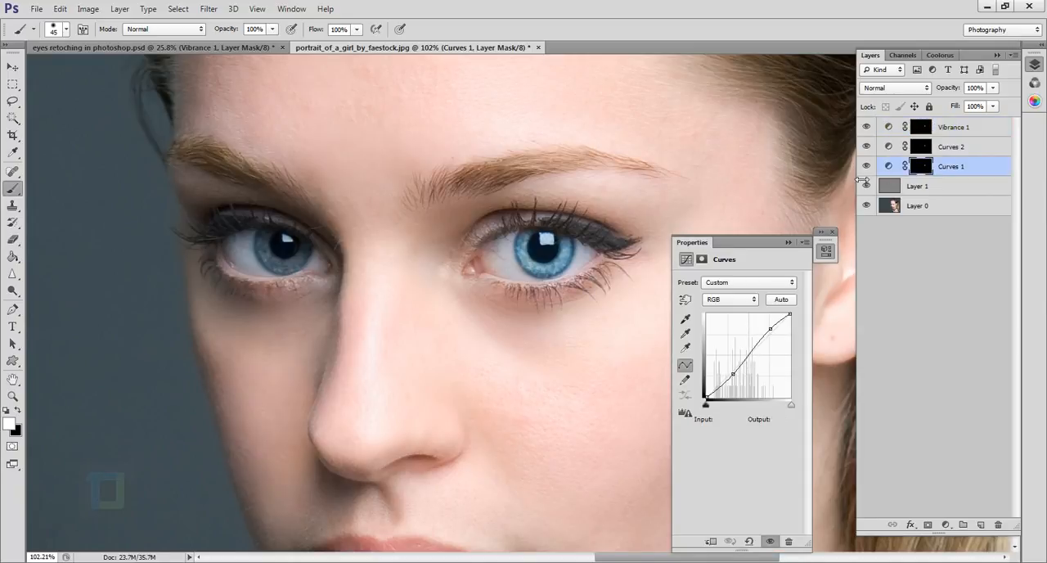
pyautogui.click(896, 147)
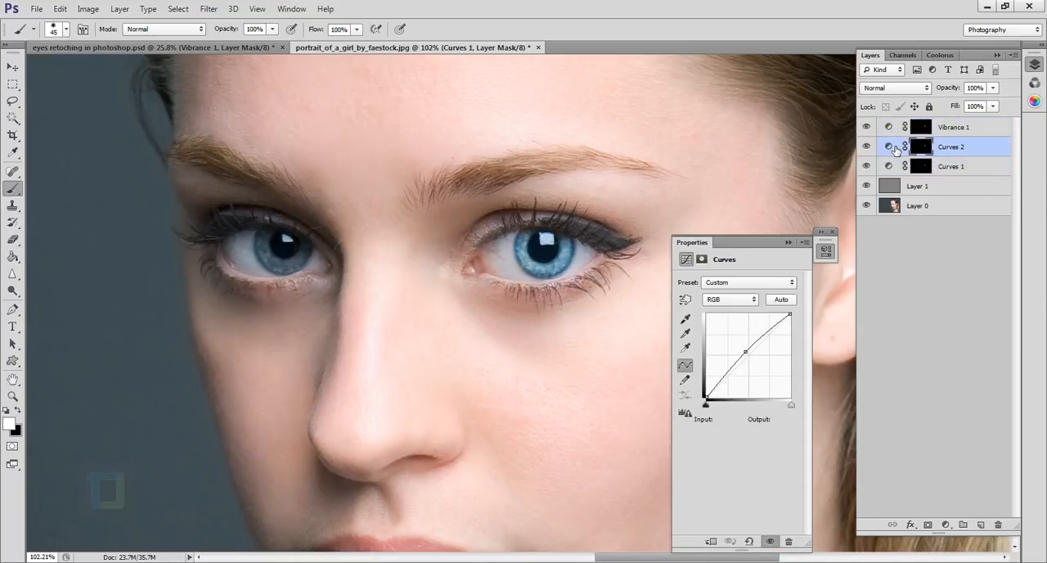
pyautogui.click(786, 243)
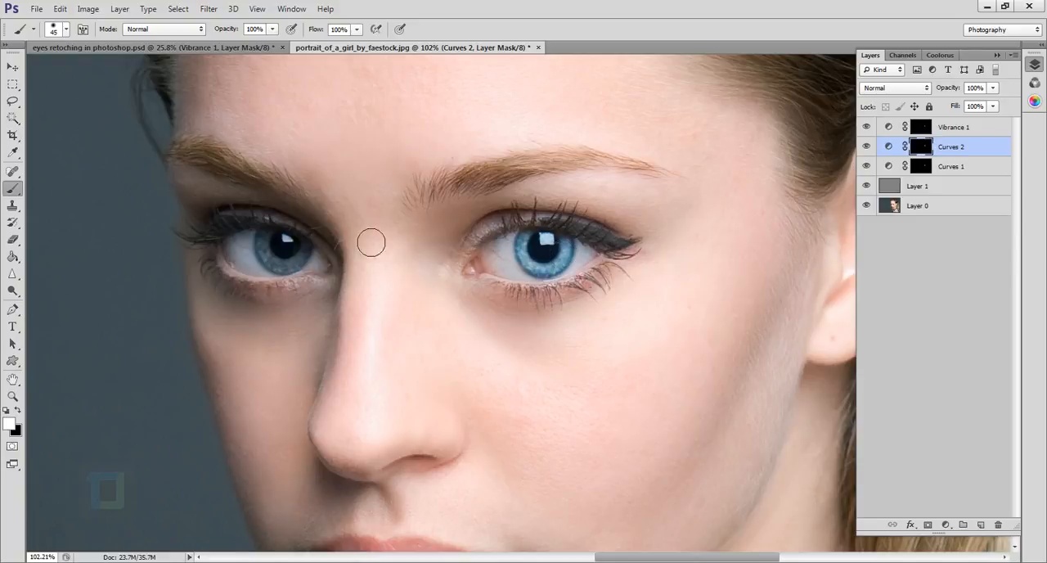
# Paint white over the left-hand iris on the Vibrance 1, Curves 2 and Curves 1 masks with the 45 px brush.
pyautogui.scroll(4, 365, 259)
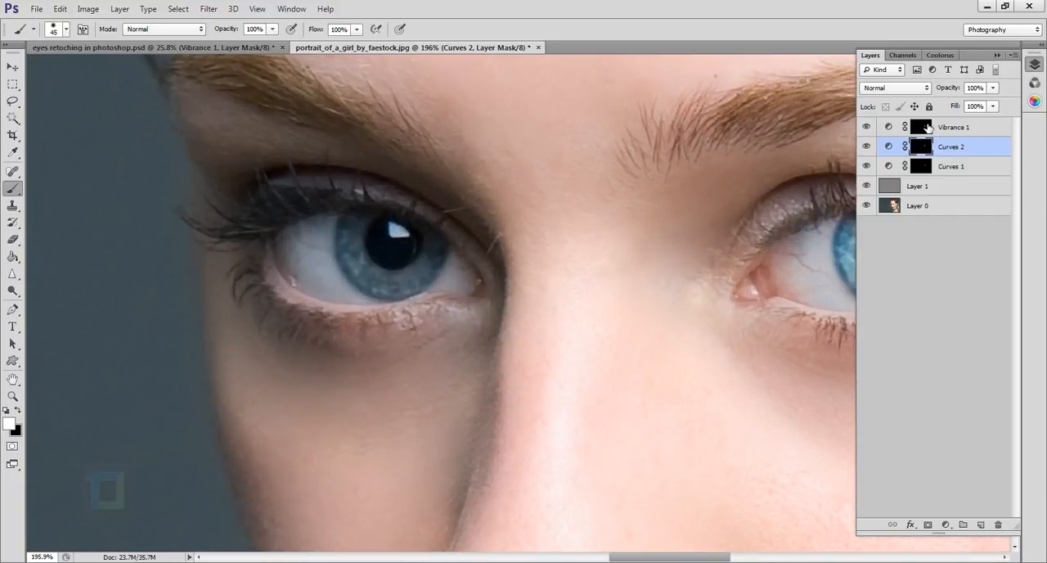
pyautogui.click(927, 127)
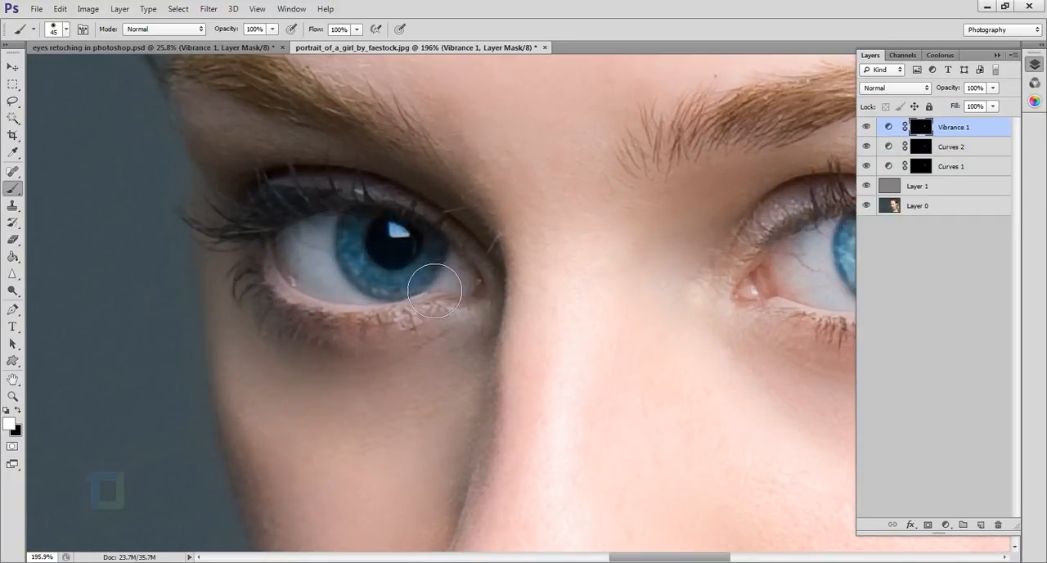
pyautogui.click(931, 147)
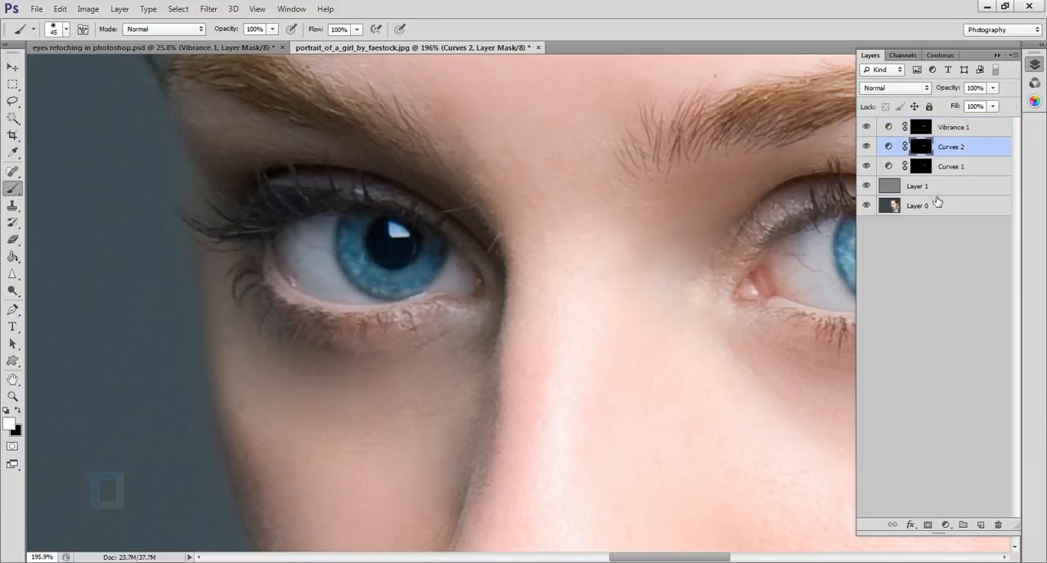
pyautogui.click(930, 170)
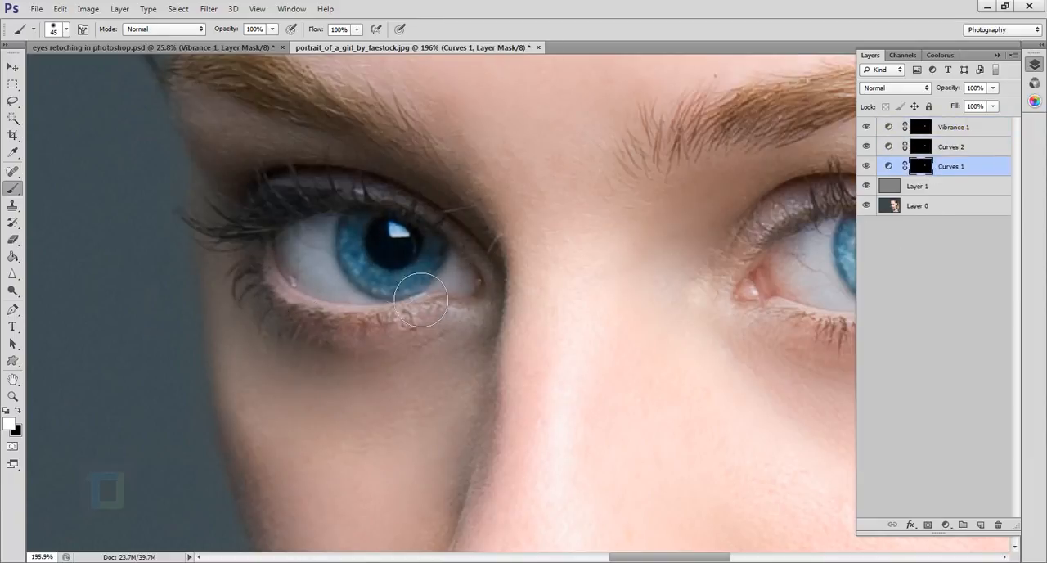
pyautogui.moveTo(422, 288); pyautogui.dragTo(382, 257)
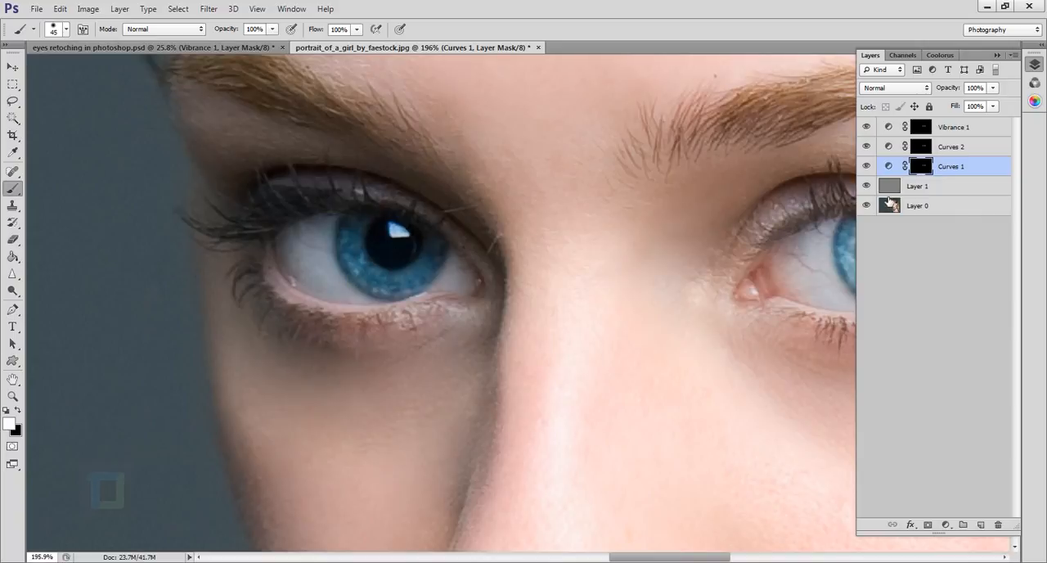
# Dodge the highlights of the left-hand iris on the Soft Light Layer 1 at 15% exposure, using a smaller brush for its outer edge.
pyautogui.click(893, 187)
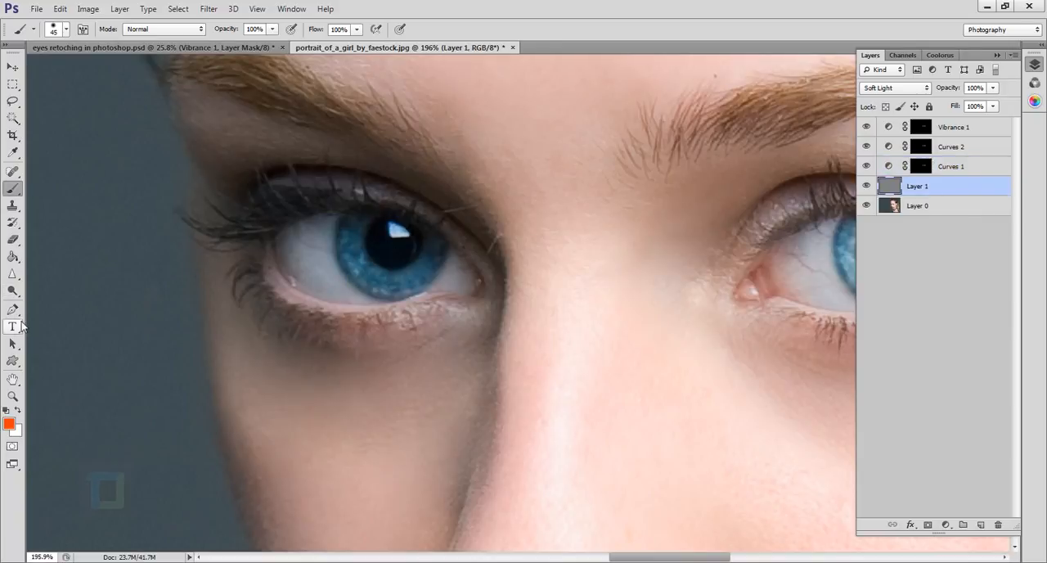
pyautogui.click(13, 291)
pyautogui.scroll(3, 360, 240)
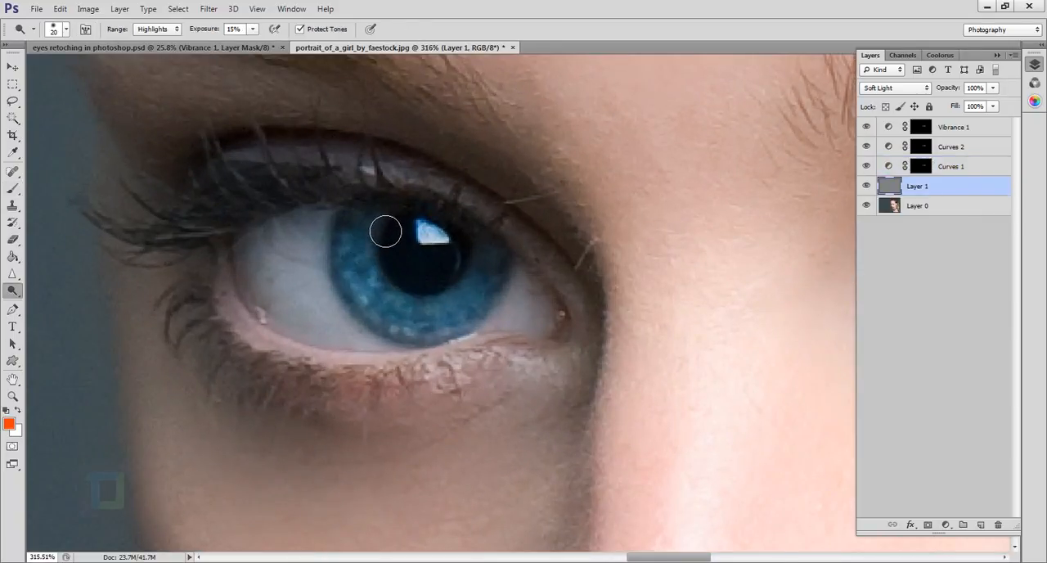
pyautogui.moveTo(395, 303)
pyautogui.mouseDown()
pyautogui.moveTo(466, 331)
pyautogui.moveTo(442, 325)
pyautogui.moveTo(471, 314)
pyautogui.moveTo(507, 264)
pyautogui.moveTo(497, 294)
pyautogui.moveTo(427, 331)
pyautogui.mouseUp()
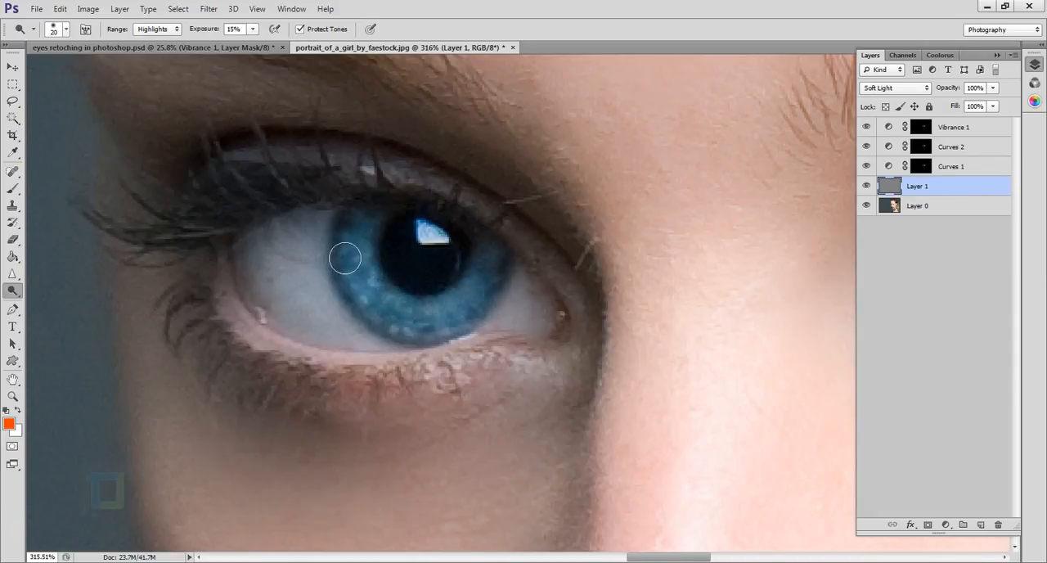
pyautogui.press('[')
pyautogui.press('[')
pyautogui.press('[')
pyautogui.moveTo(367, 259); pyautogui.dragTo(365, 248)
# Dodge the midtones around the left-hand iris with a 20 px brush at 15% exposure.
pyautogui.click(167, 33)
pyautogui.click(152, 51)
pyautogui.press(']')
pyautogui.press(']')
pyautogui.press(']')
pyautogui.moveTo(385, 240)
pyautogui.mouseDown()
pyautogui.moveTo(388, 311)
pyautogui.moveTo(409, 321)
pyautogui.moveTo(474, 314)
pyautogui.moveTo(502, 282)
pyautogui.moveTo(491, 306)
pyautogui.moveTo(450, 327)
pyautogui.mouseUp()
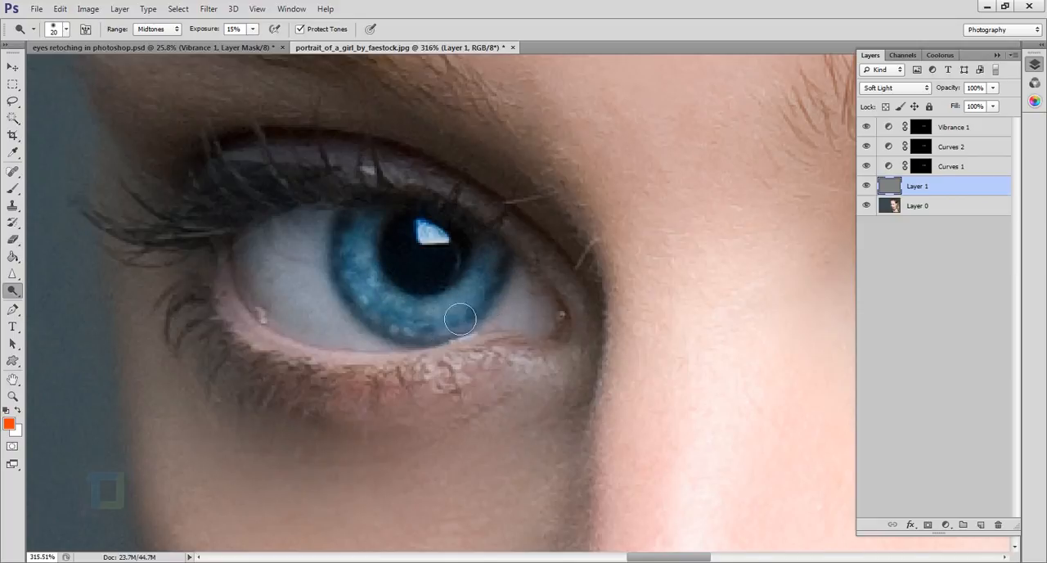
# Examine the whole portrait and check how the two retouched eyes match.
pyautogui.hotkey('ctrl', '0')
pyautogui.scroll(-4, 512, 333)
pyautogui.scroll(3, 605, 319)
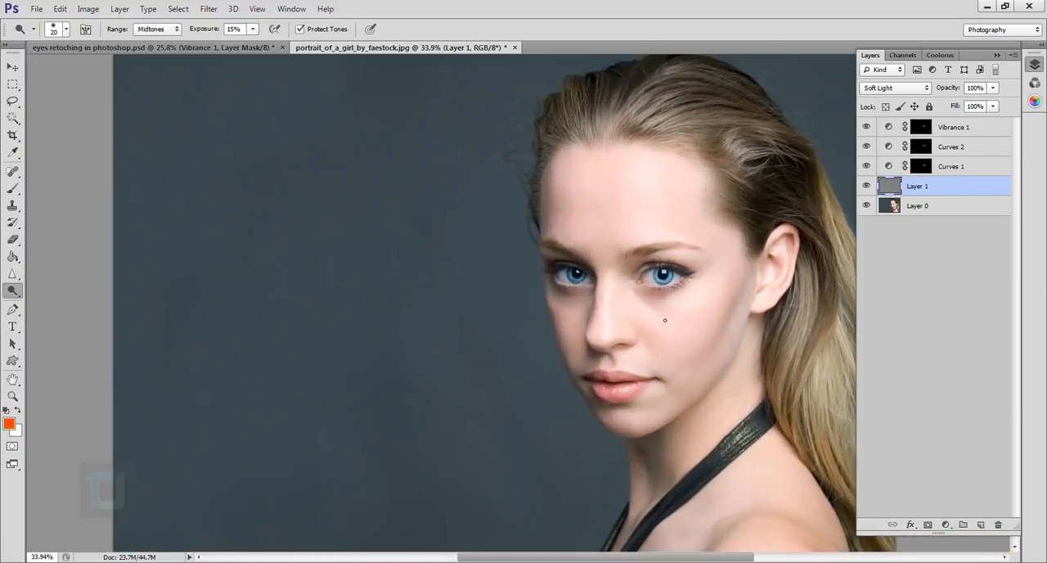
pyautogui.scroll(1, 570, 280)
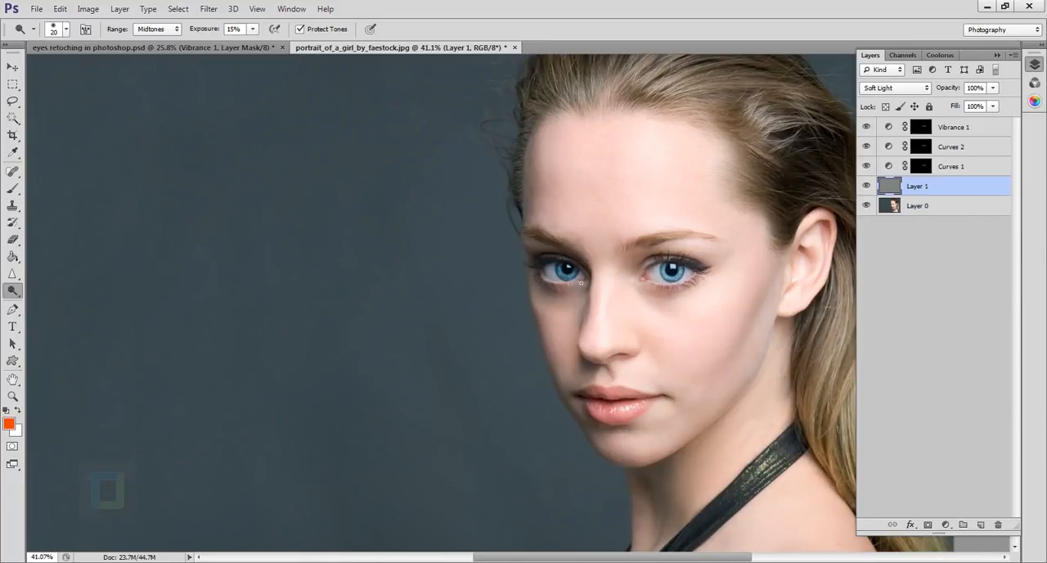
pyautogui.scroll(-6, 583, 291)
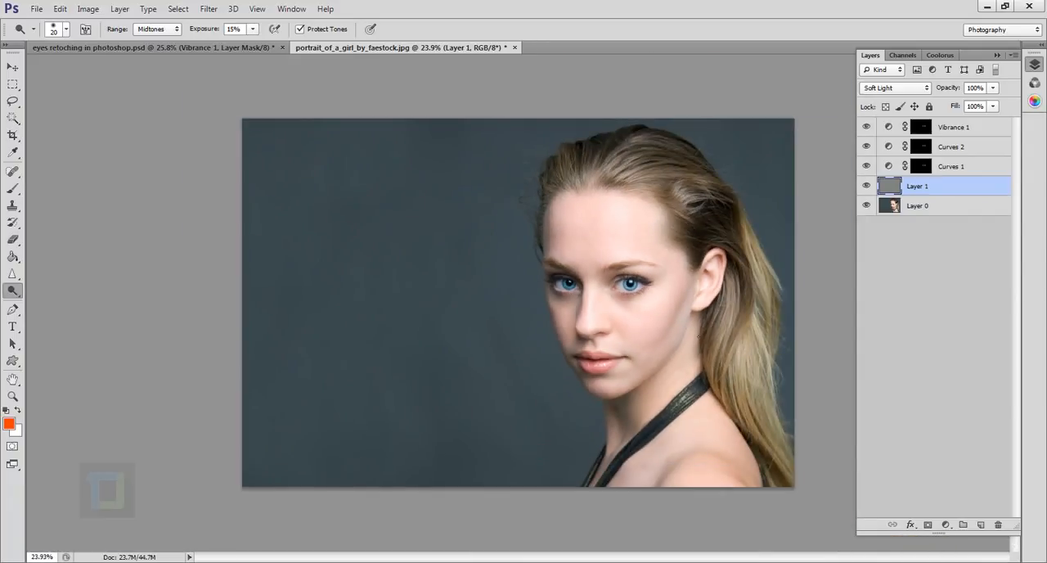
pyautogui.scroll(5, 516, 286)
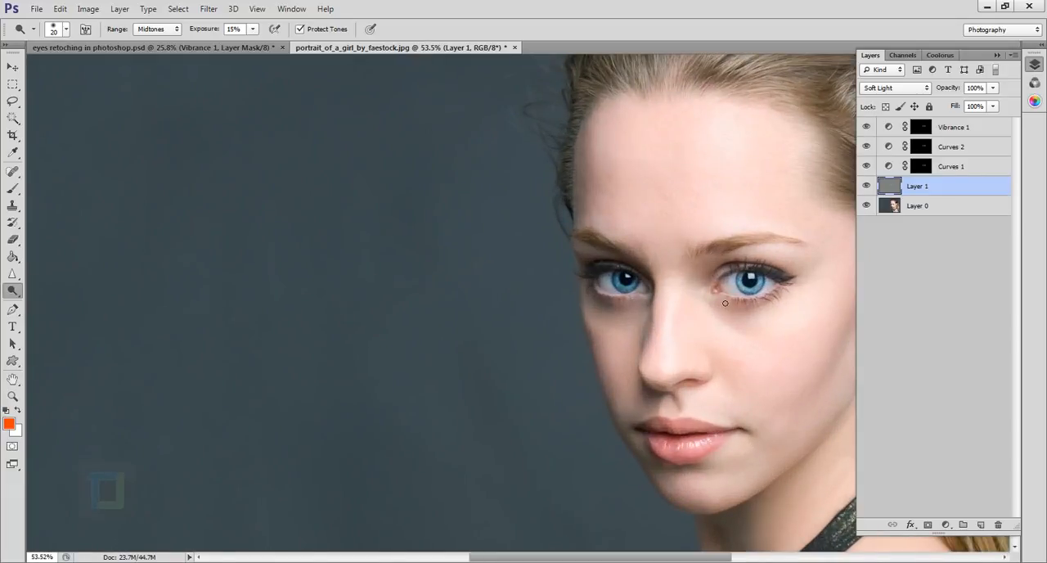
pyautogui.scroll(1, 725, 303)
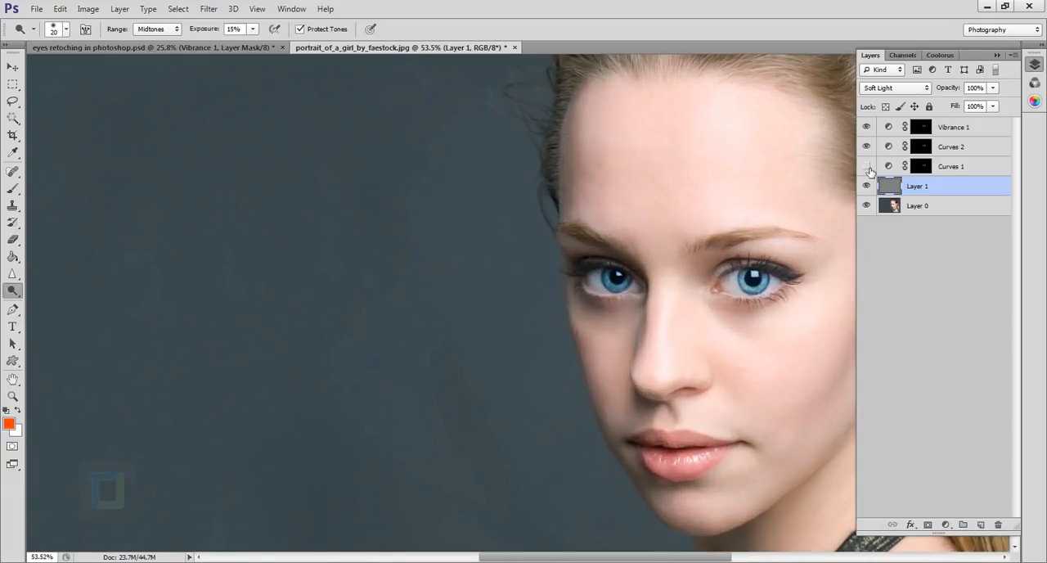
# Select the Curves 1 mask, set a 30 px black brush to 48% opacity, and compare the left-hand eye with Curves 1 hidden and shown.
pyautogui.scroll(10, 659, 293)
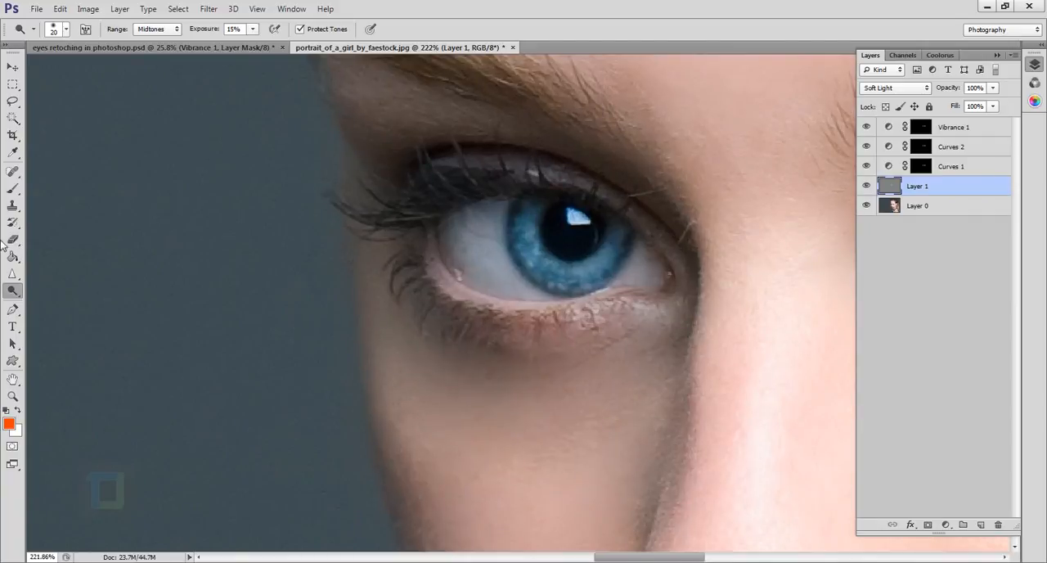
pyautogui.click(18, 190)
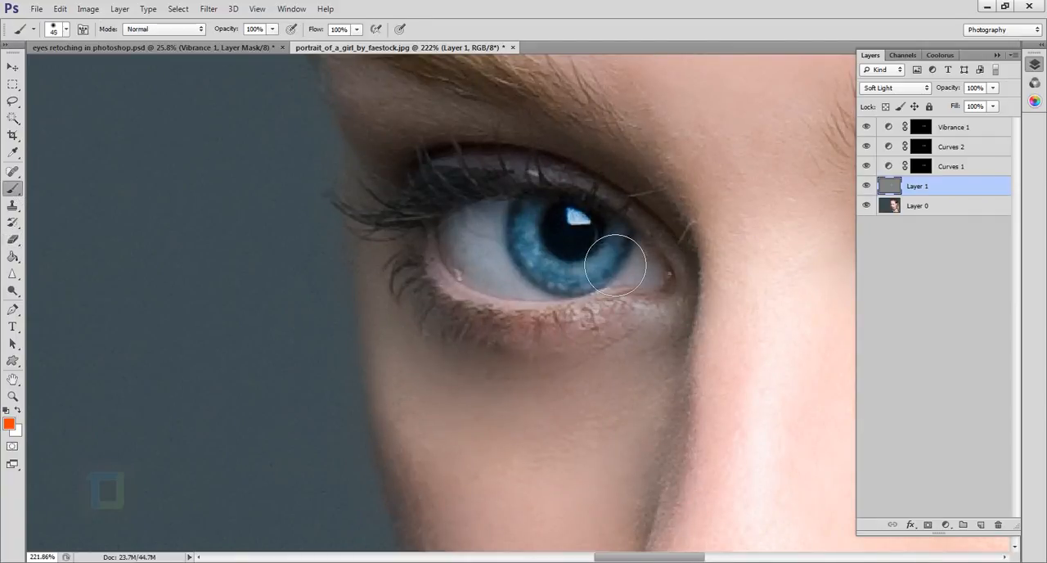
pyautogui.press('[')
pyautogui.press('[')
pyautogui.press('[')
pyautogui.click(932, 169)
pyautogui.press('d')
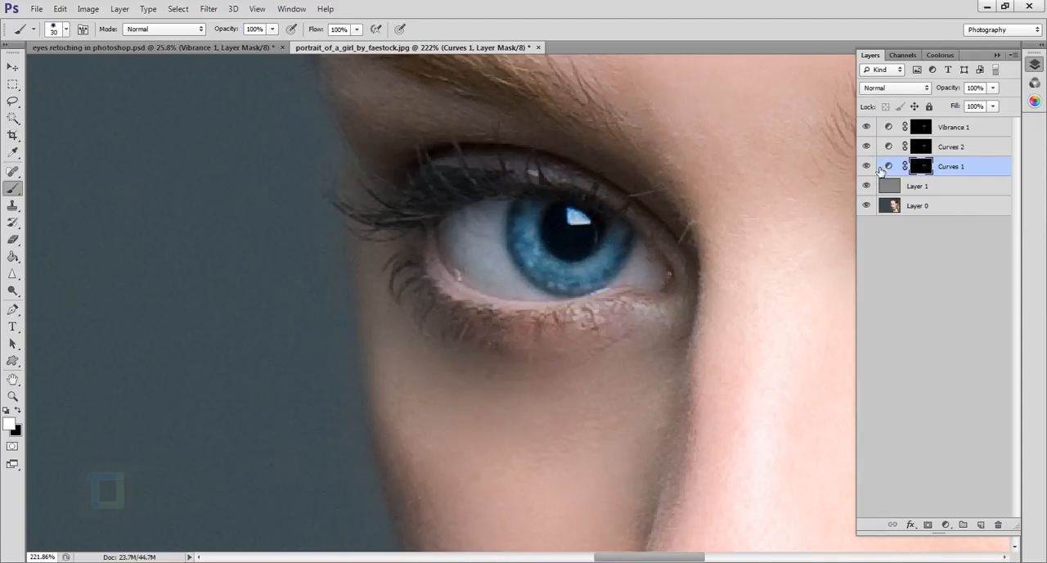
pyautogui.click(868, 167)
pyautogui.click(868, 168)
pyautogui.moveTo(236, 32); pyautogui.dragTo(199, 33)
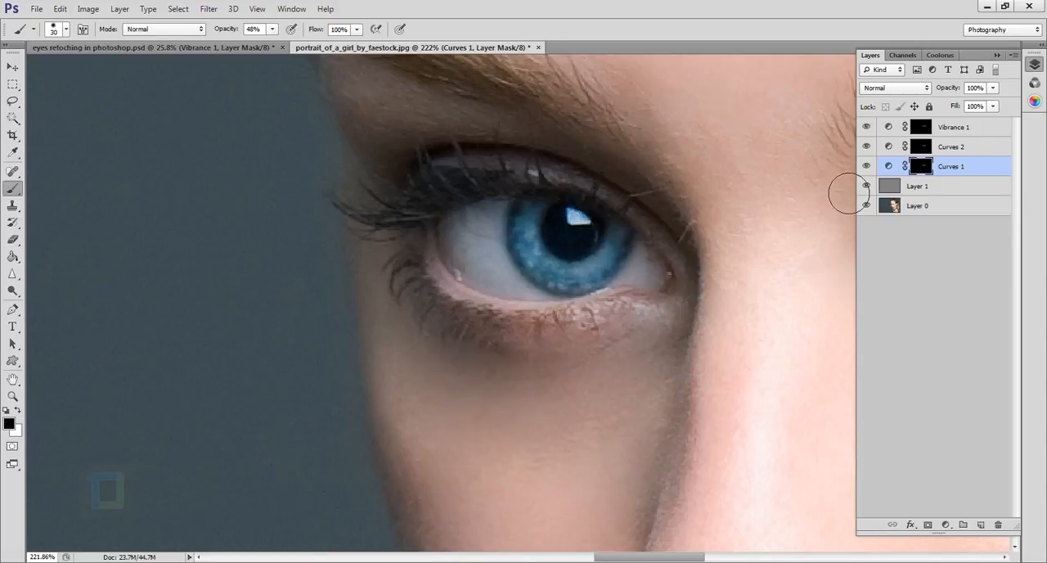
pyautogui.click(867, 166)
pyautogui.click(867, 166)
# Compare both enhanced eyes with the original portrait, in full view and close up, by toggling all layers above Layer 0.
pyautogui.scroll(-7, 702, 270)
pyautogui.scroll(-3, 751, 297)
pyautogui.scroll(4, 704, 352)
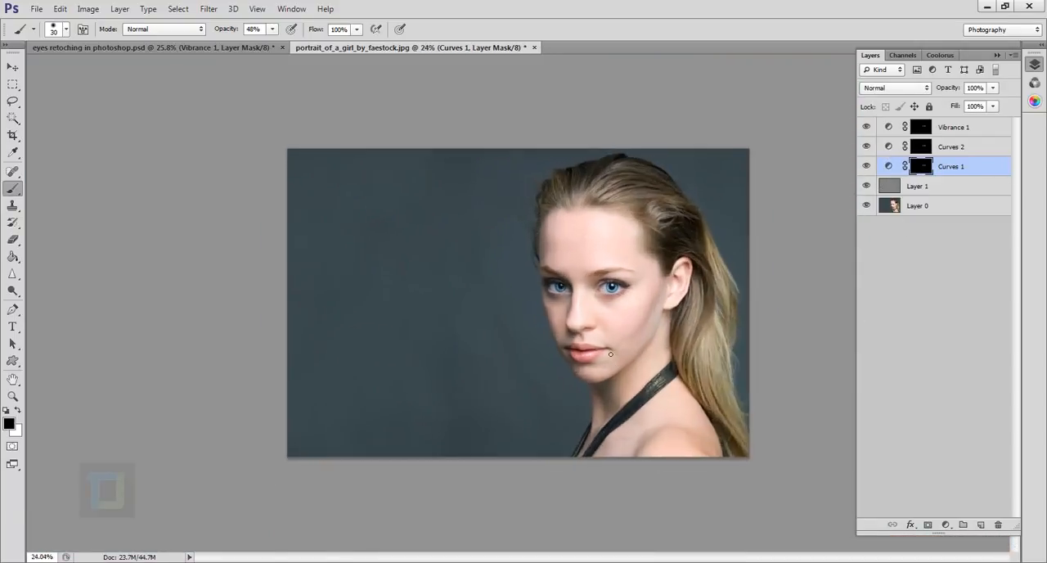
pyautogui.moveTo(713, 344); pyautogui.dragTo(676, 337)
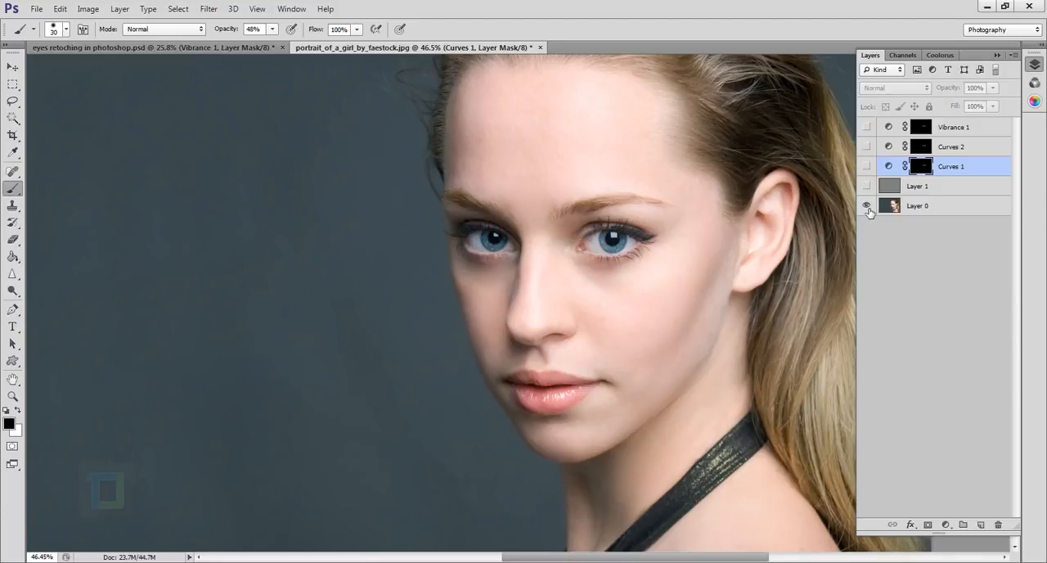
pyautogui.scroll(3, 502, 243)
pyautogui.scroll(3, 729, 257)
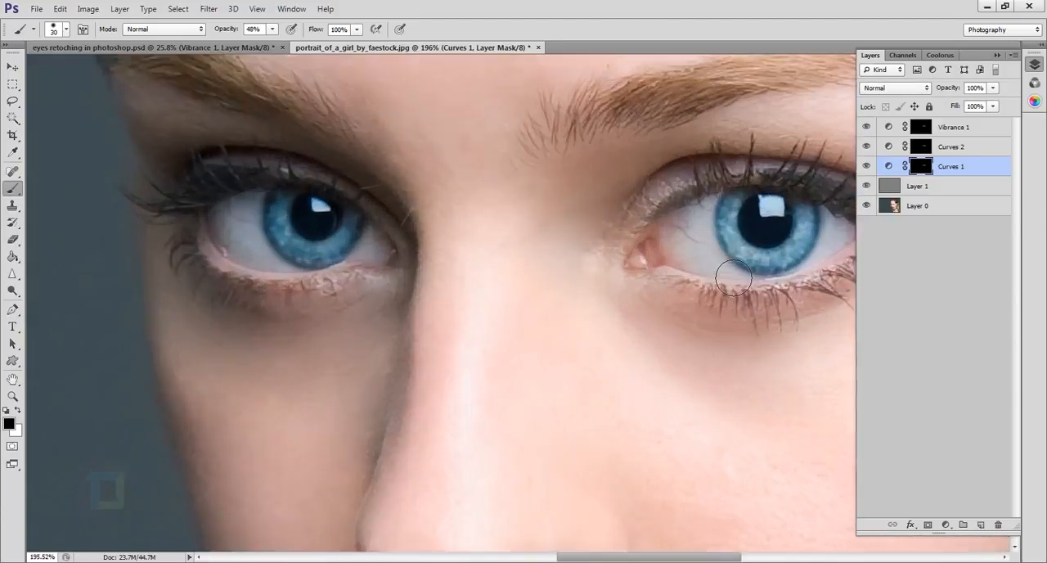
pyautogui.keyDown('alt'); pyautogui.click(869, 207); pyautogui.keyUp('alt')
pyautogui.keyDown('alt'); pyautogui.click(869, 207); pyautogui.keyUp('alt')
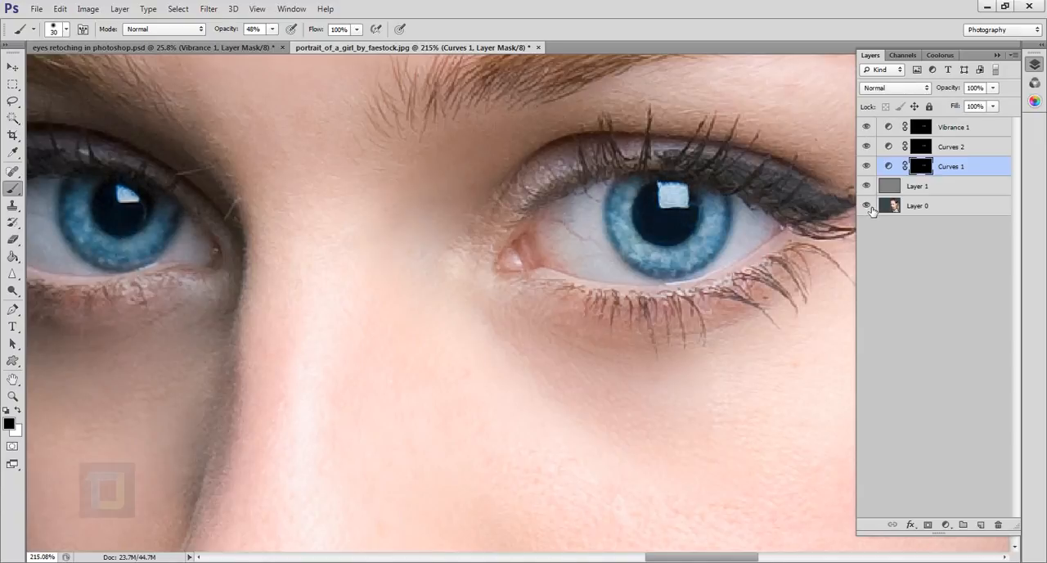
pyautogui.keyDown('alt'); pyautogui.click(869, 207); pyautogui.keyUp('alt')
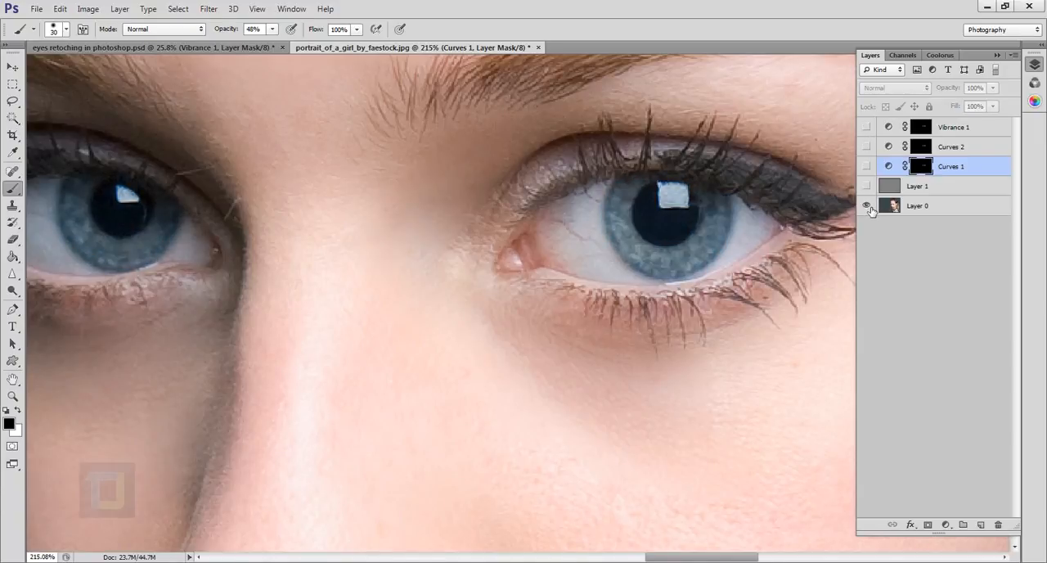
# Show all layers again, compare the enhanced eyes with the original once more, and examine them in the whole portrait.
pyautogui.keyDown('alt'); pyautogui.click(869, 207); pyautogui.keyUp('alt')
pyautogui.click(888, 170)
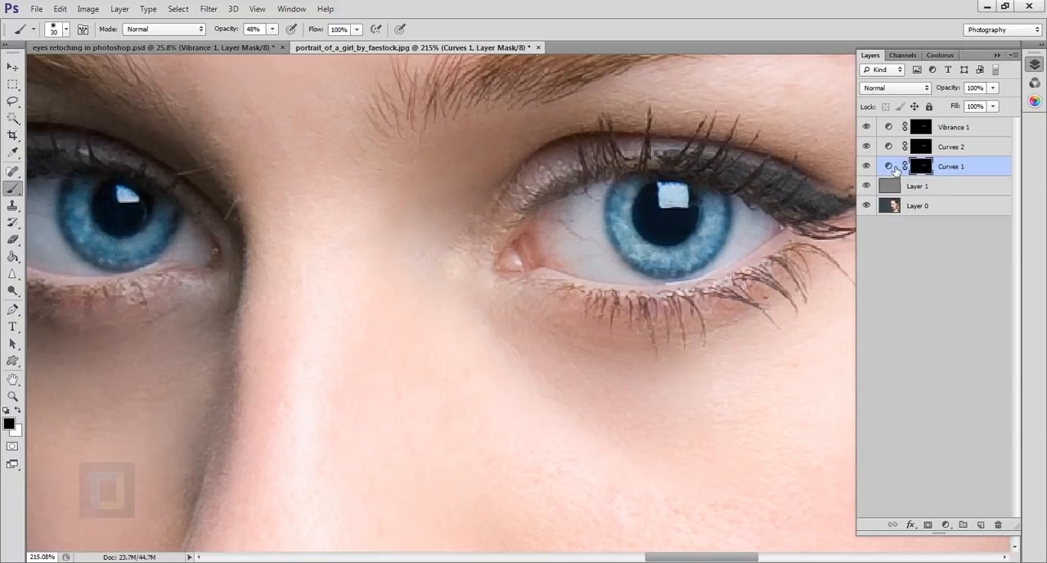
pyautogui.keyDown('alt'); pyautogui.click(869, 207); pyautogui.keyUp('alt')
pyautogui.keyDown('alt'); pyautogui.click(869, 207); pyautogui.keyUp('alt')
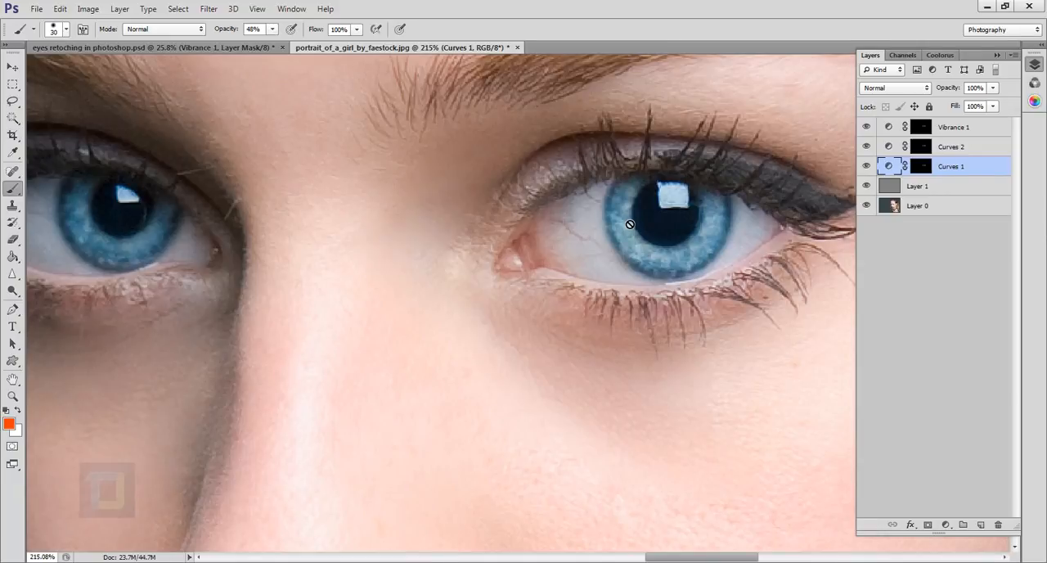
pyautogui.hotkey('ctrl', '0')
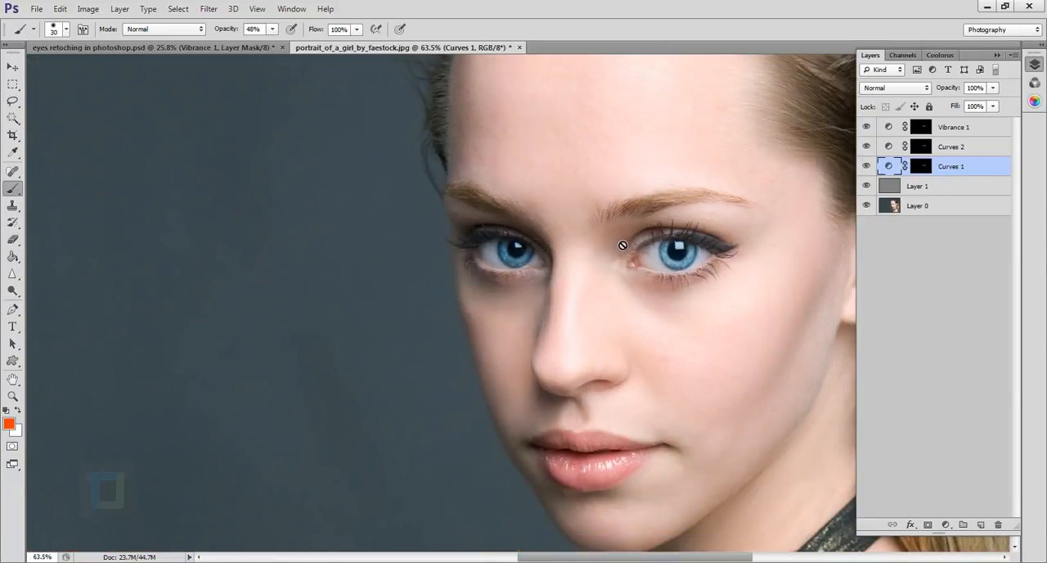
pyautogui.scroll(-3, 622, 245)
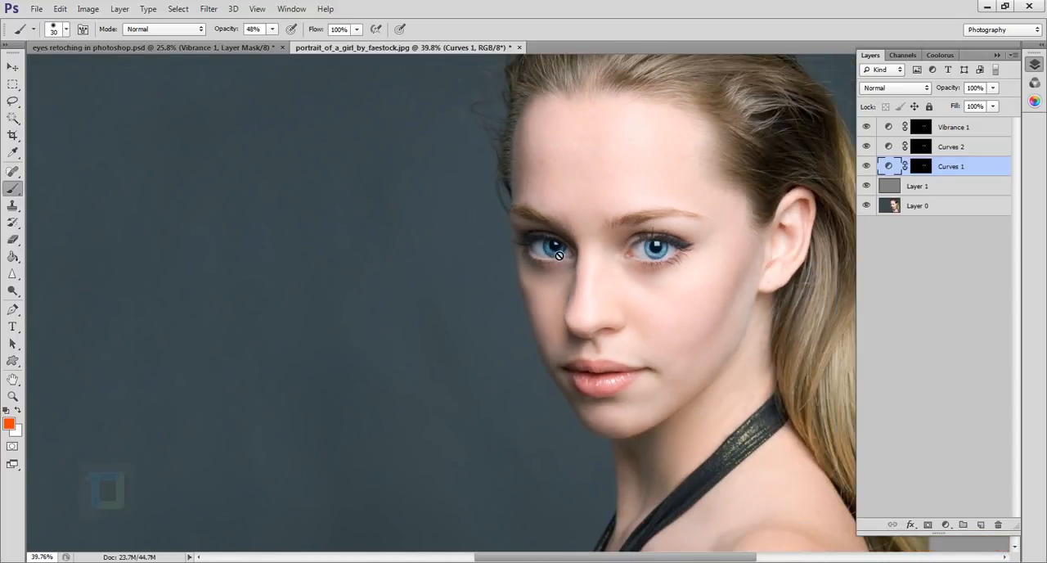
pyautogui.scroll(-2, 573, 262)
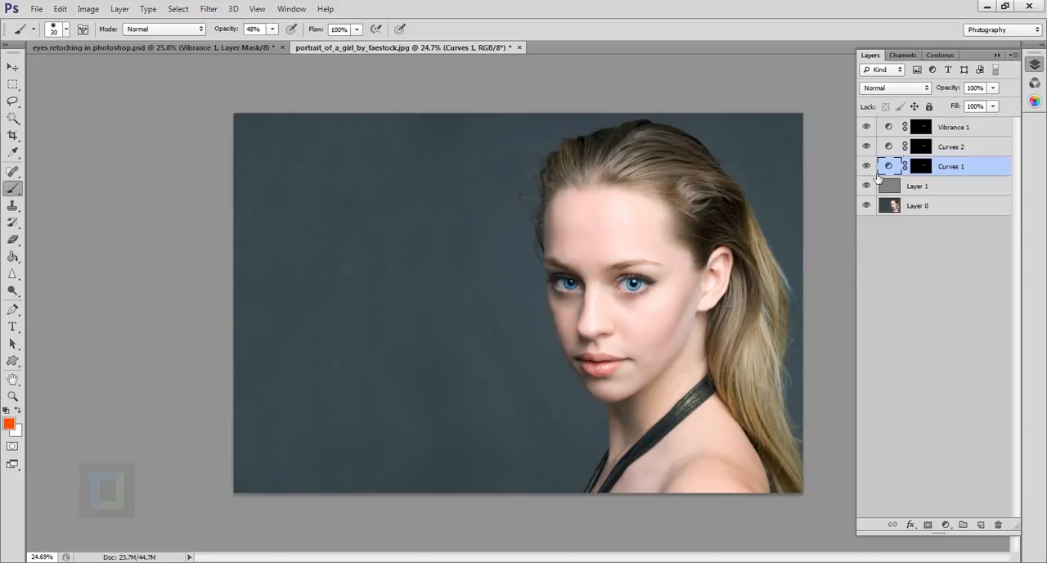
# Raise the curve of the Curves 2 adjustment slightly to brighten the irises, and put its properties away.
pyautogui.doubleClick(890, 147)
pyautogui.moveTo(745, 352); pyautogui.dragTo(737, 348)
pyautogui.click(787, 243)
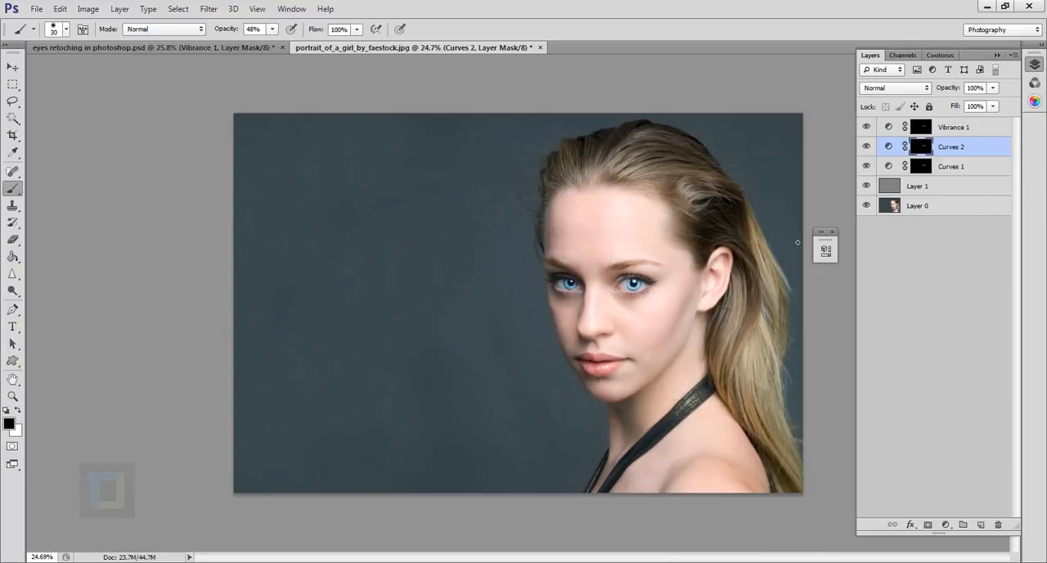